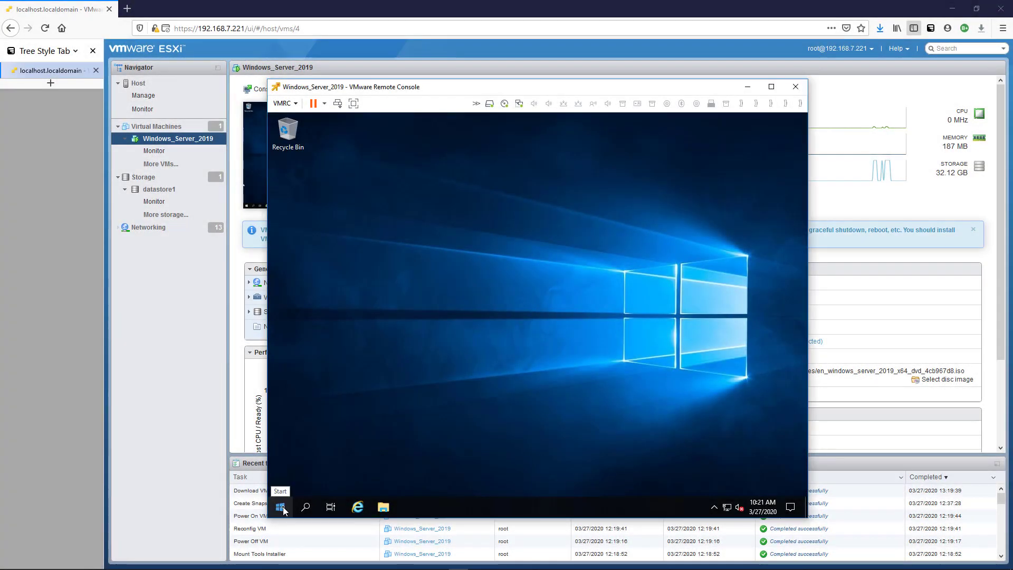
Turn on Enable Remote Desktop in the VM's Remote Desktop settings, confirm it, then close Settings.
left_click(280, 507)
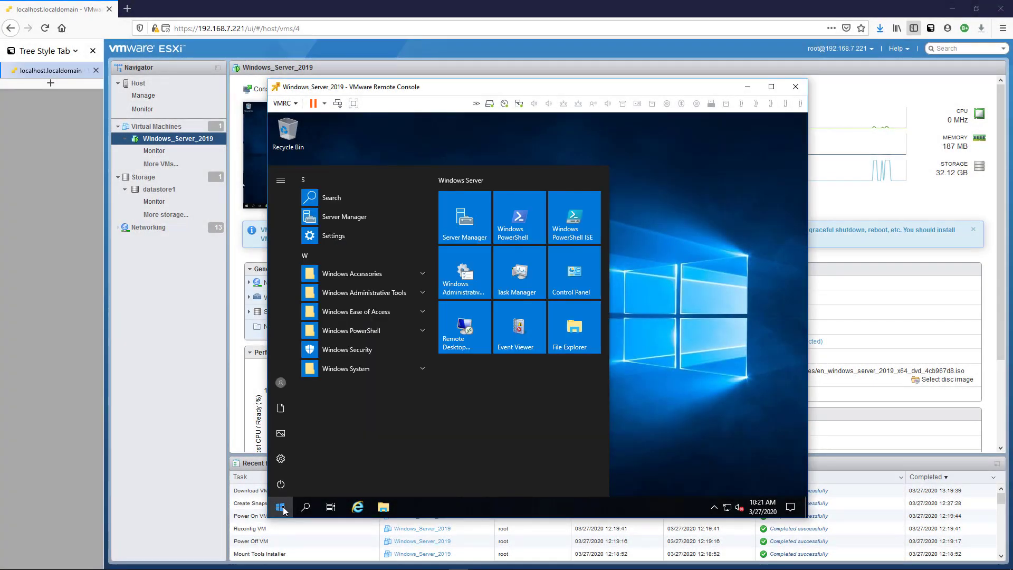
type("remote")
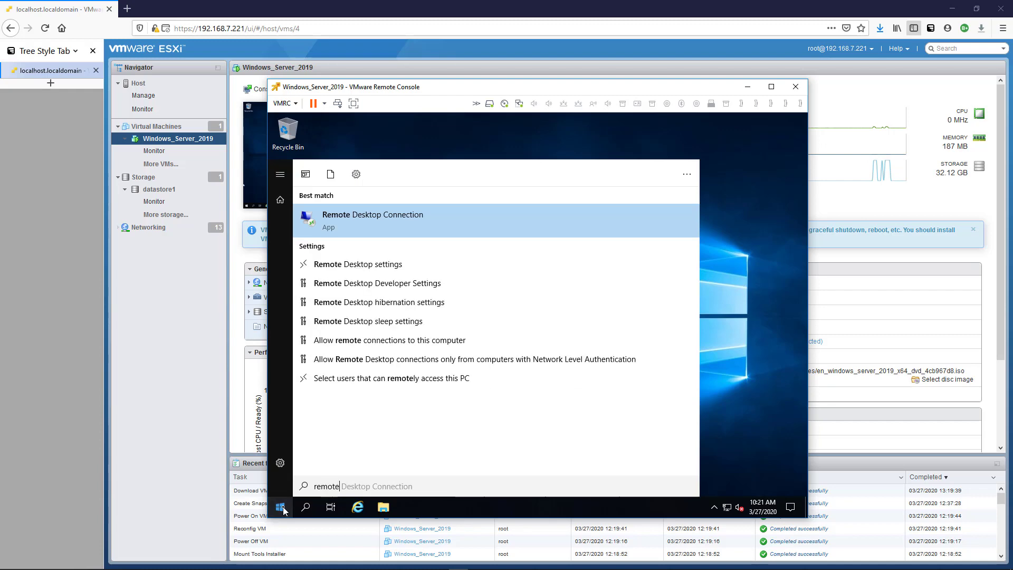
left_click(397, 266)
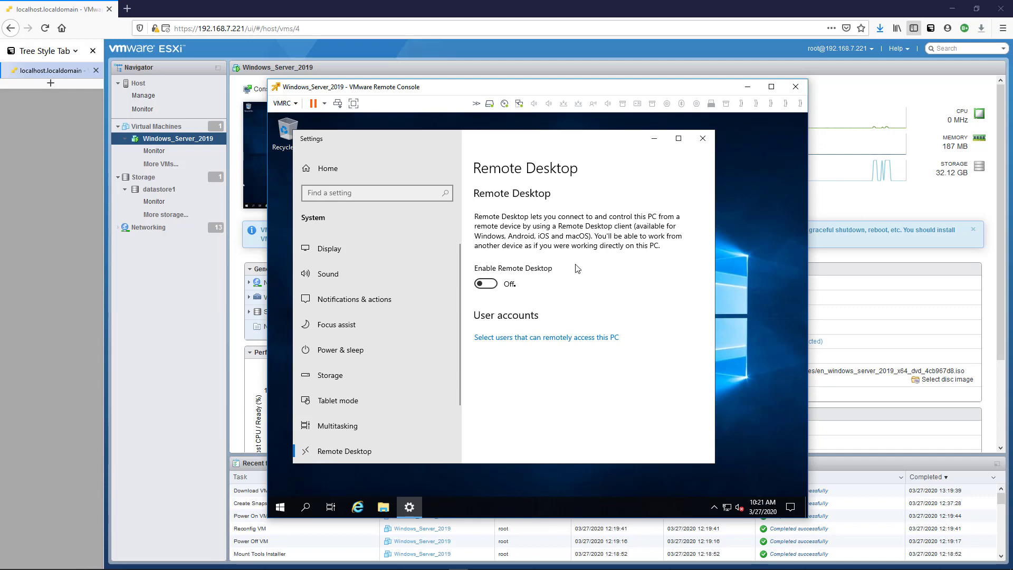
left_click(485, 285)
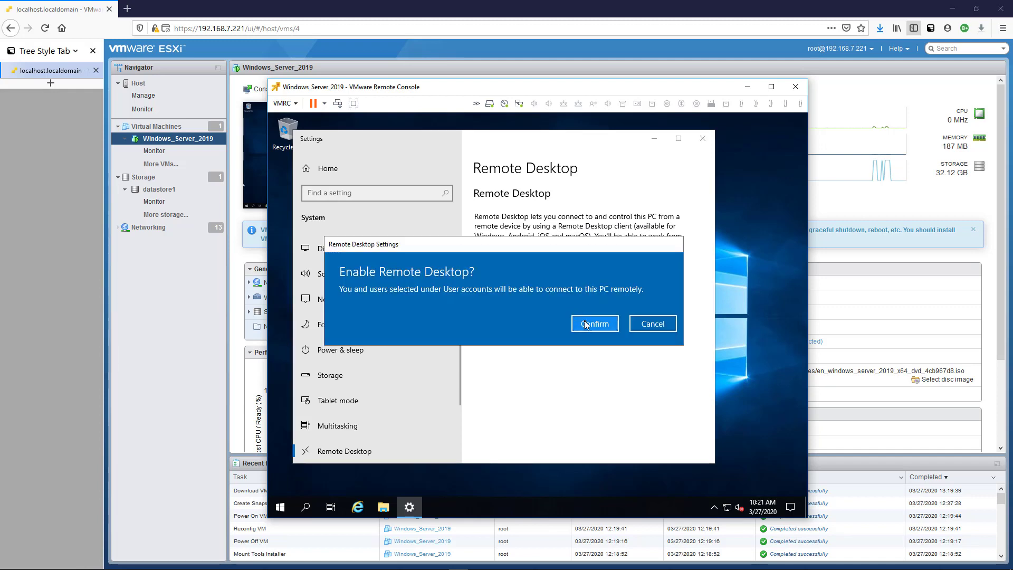
left_click(587, 322)
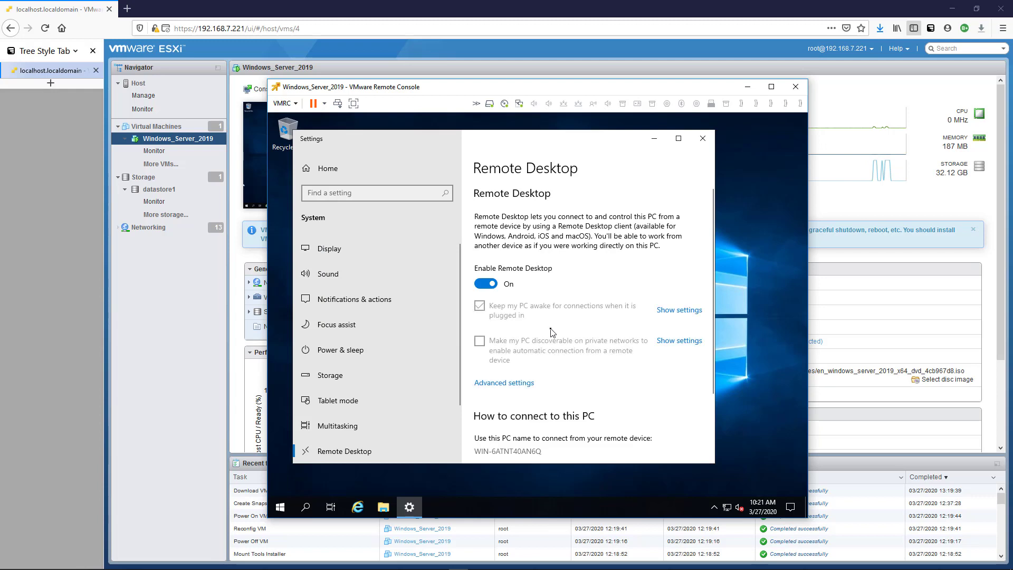
left_click(515, 382)
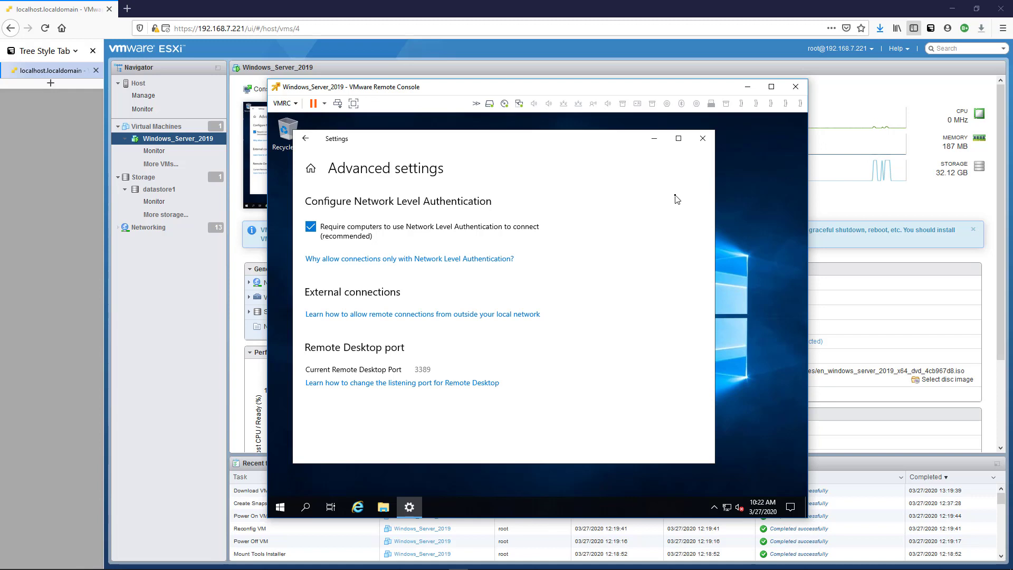
left_click(304, 138)
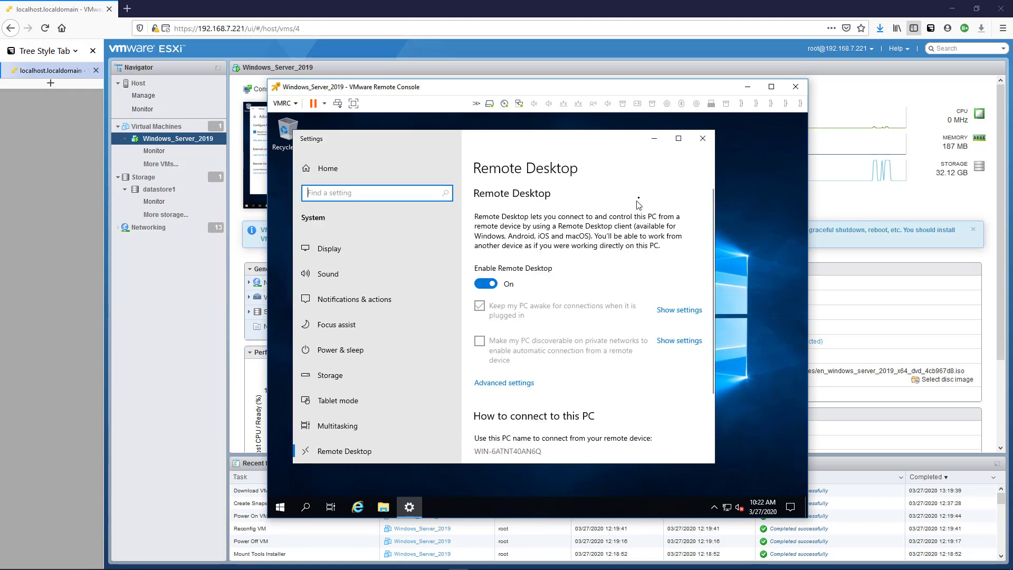
left_click(702, 138)
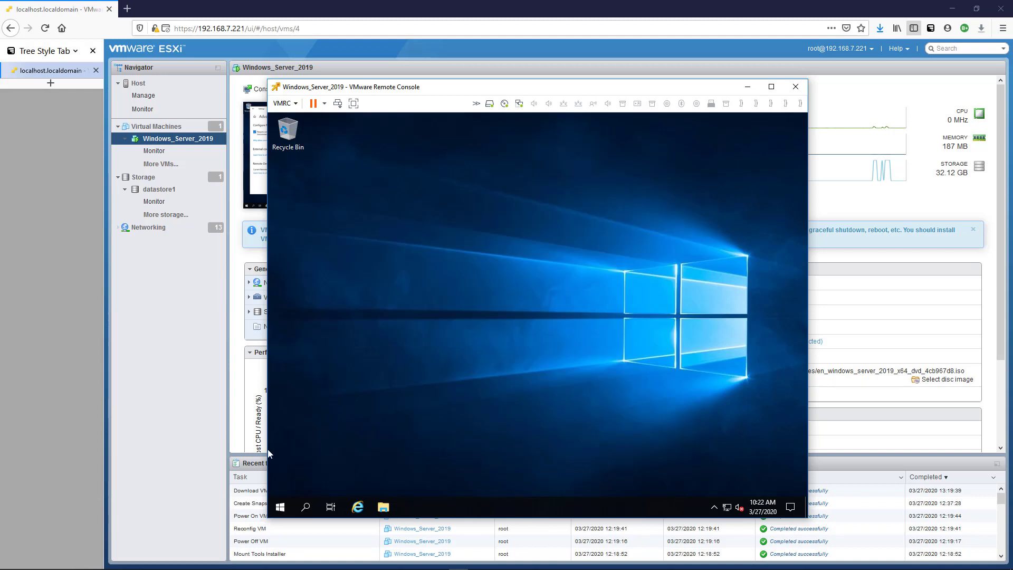
Launch Command Prompt from Start and run ipconfig to reveal IPv4 address 192.168.7.226.
left_click(280, 507)
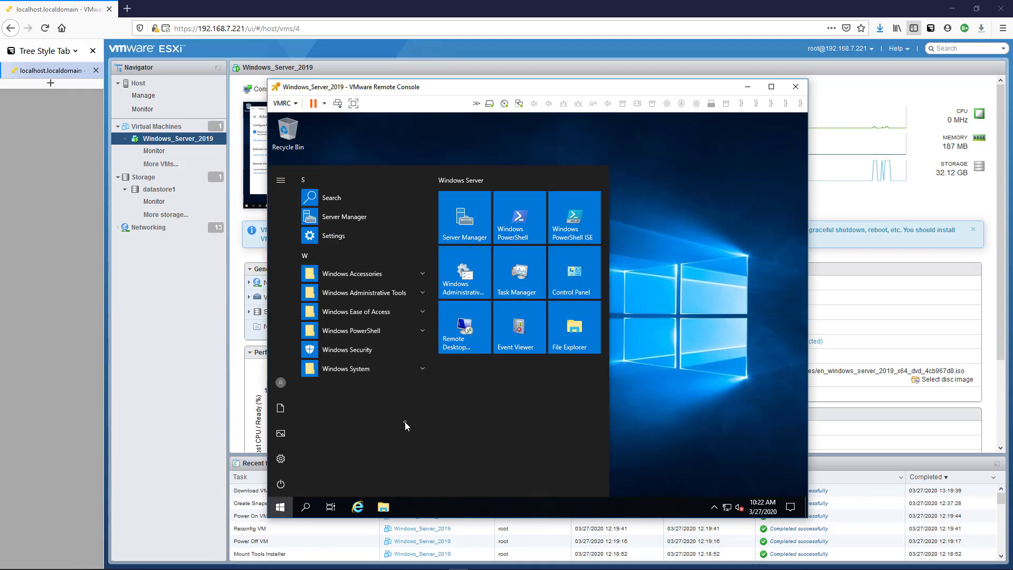
type("cmd")
key("Return")
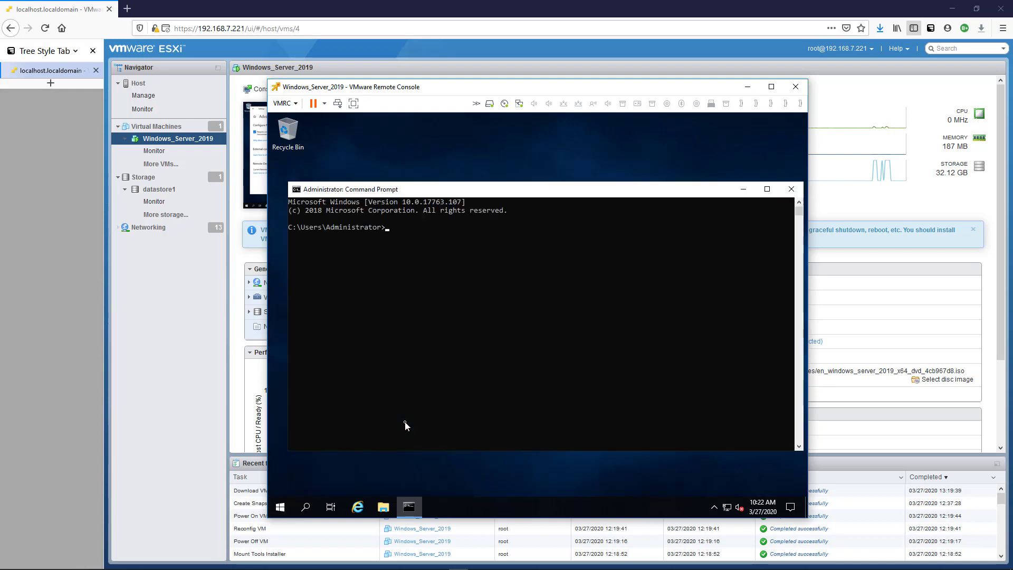
type("ipconfig")
key("Return")
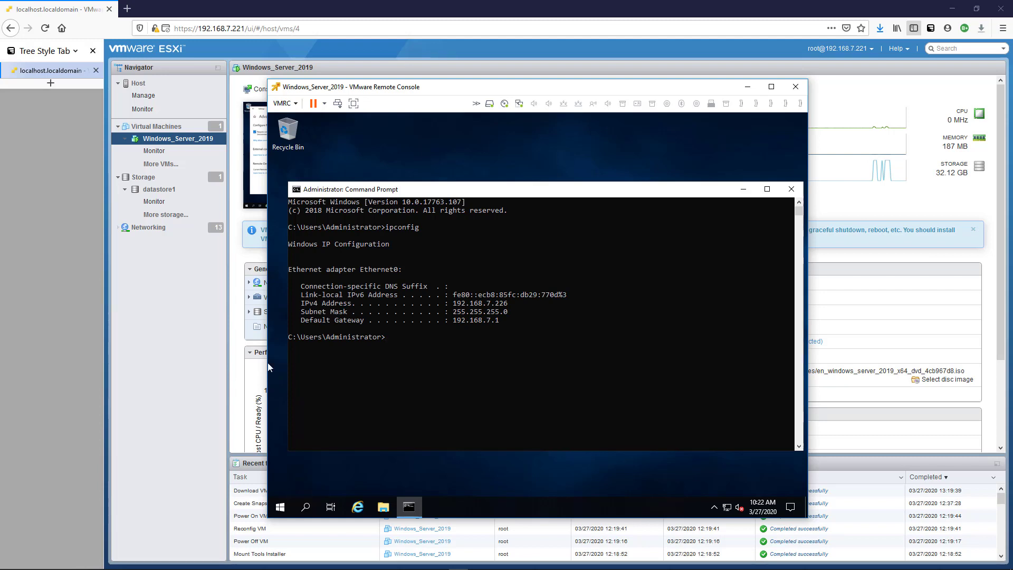
Connect via Remote Desktop to 192.168.7.226 and sign in as Administrator with its password.
left_click(516, 176)
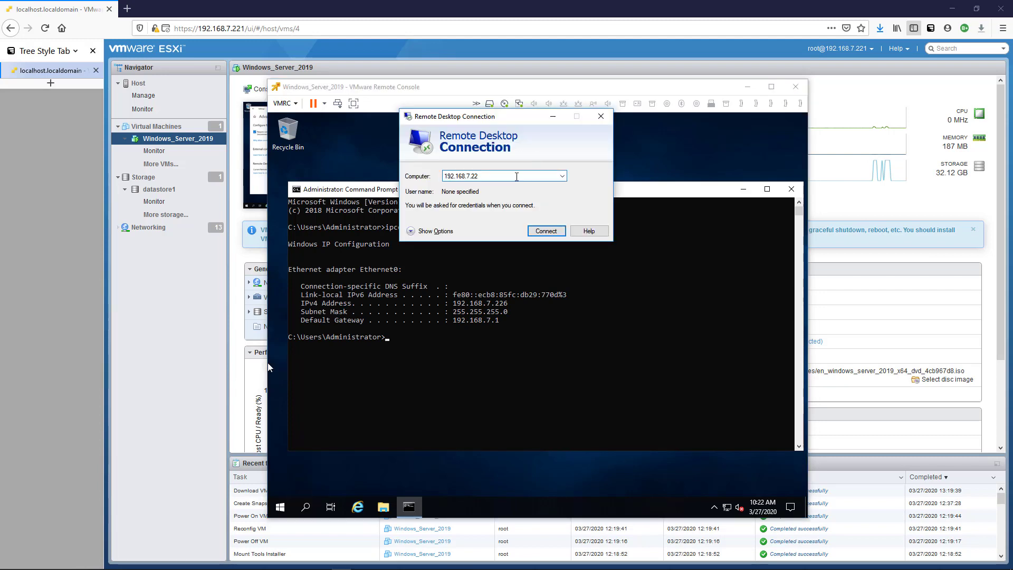
key("Return")
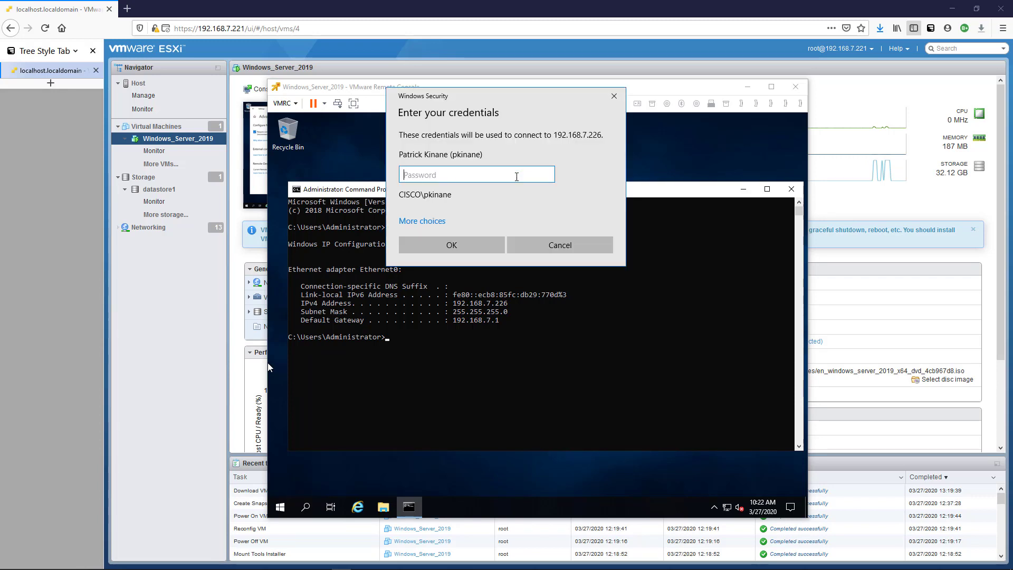
left_click(422, 221)
left_click(475, 364)
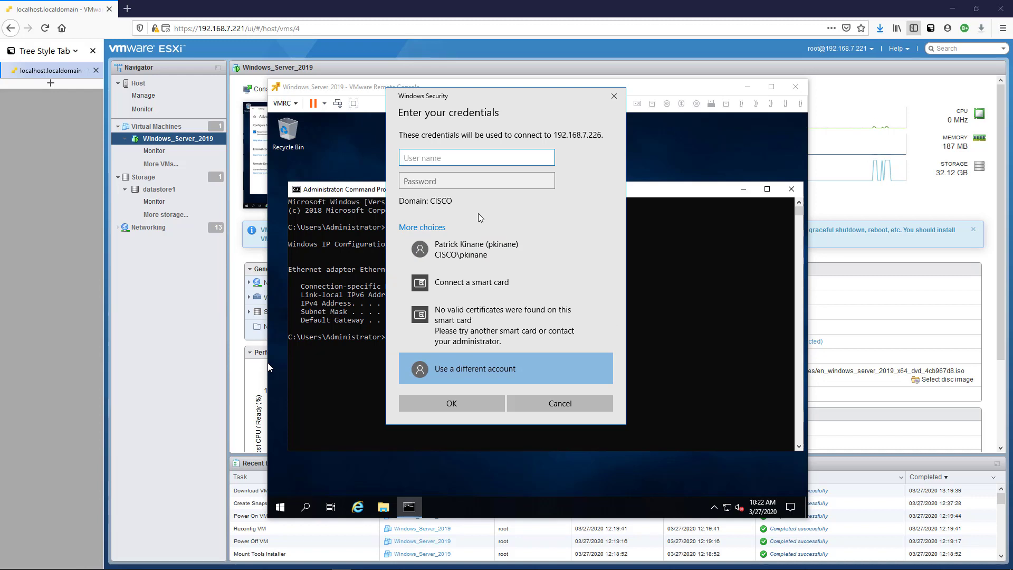
type("Administrator")
key("Tab")
type("********")
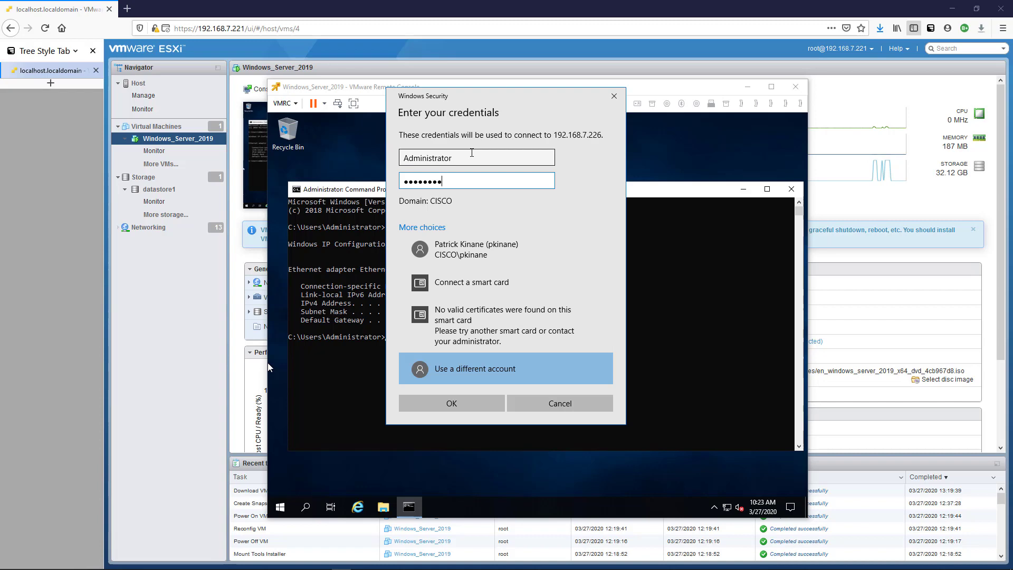
left_click(458, 403)
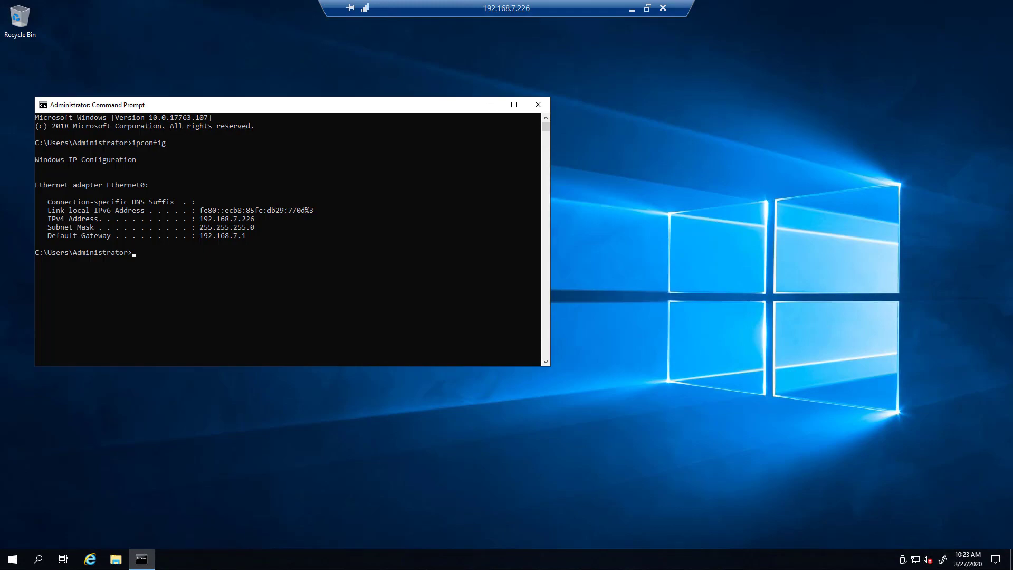
Restore the remote session to a window and bring the VMware console forward.
left_click(647, 8)
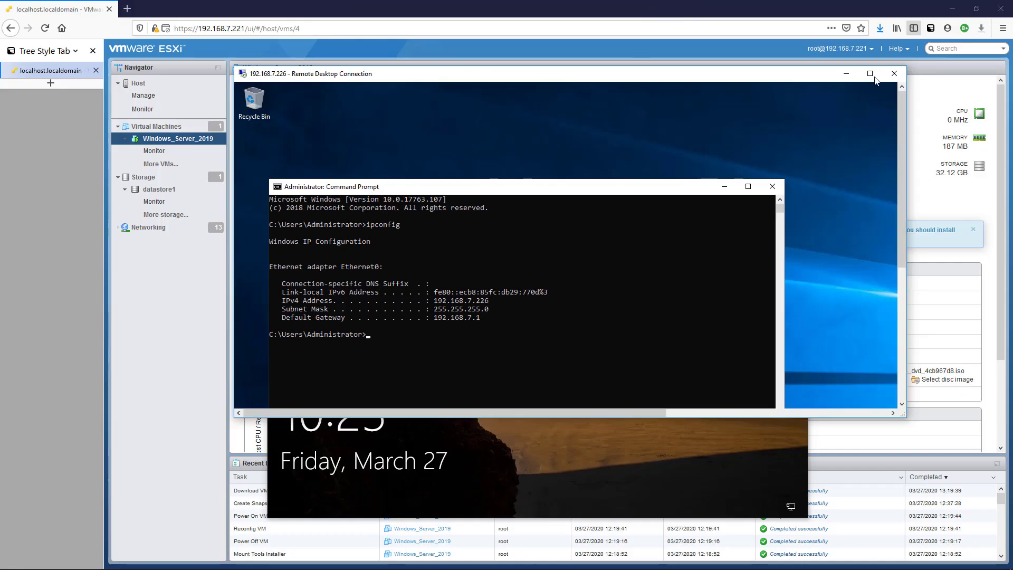
left_click_drag(776, 80, 627, 135)
left_click(534, 92)
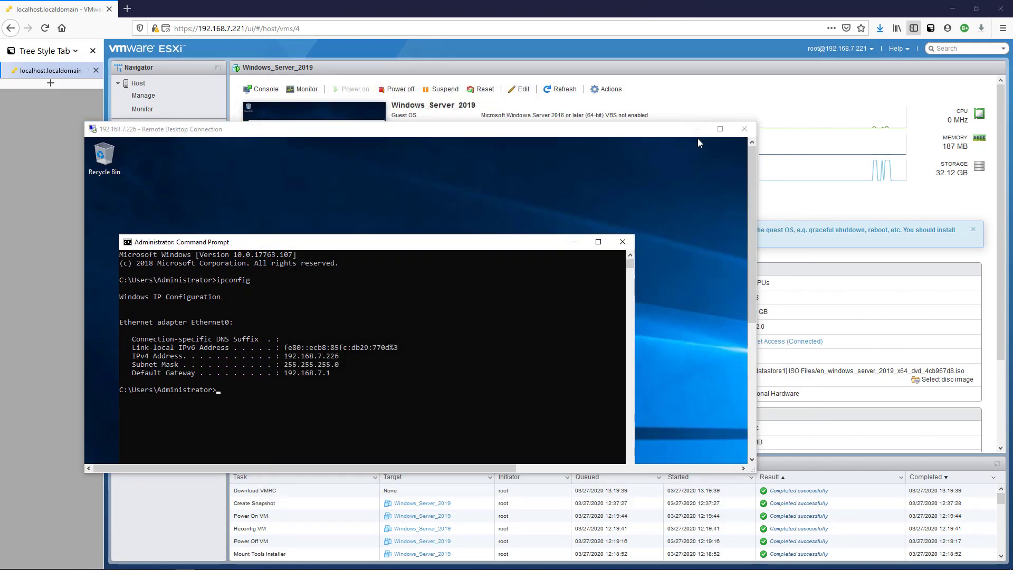
Close the VMware console and Command Prompt, open Settings, and search Start for 'product key'.
left_click(720, 128)
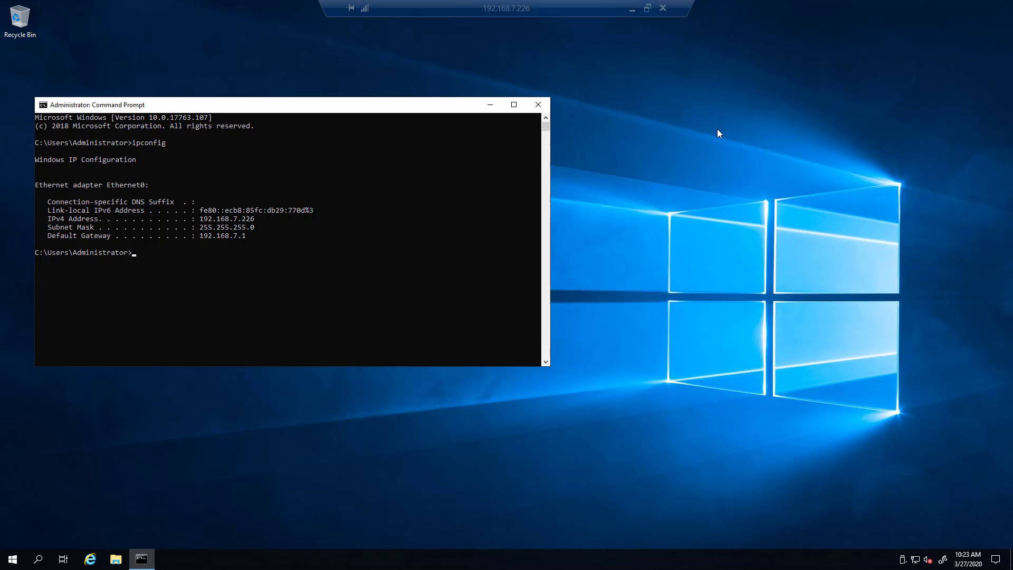
left_click(538, 105)
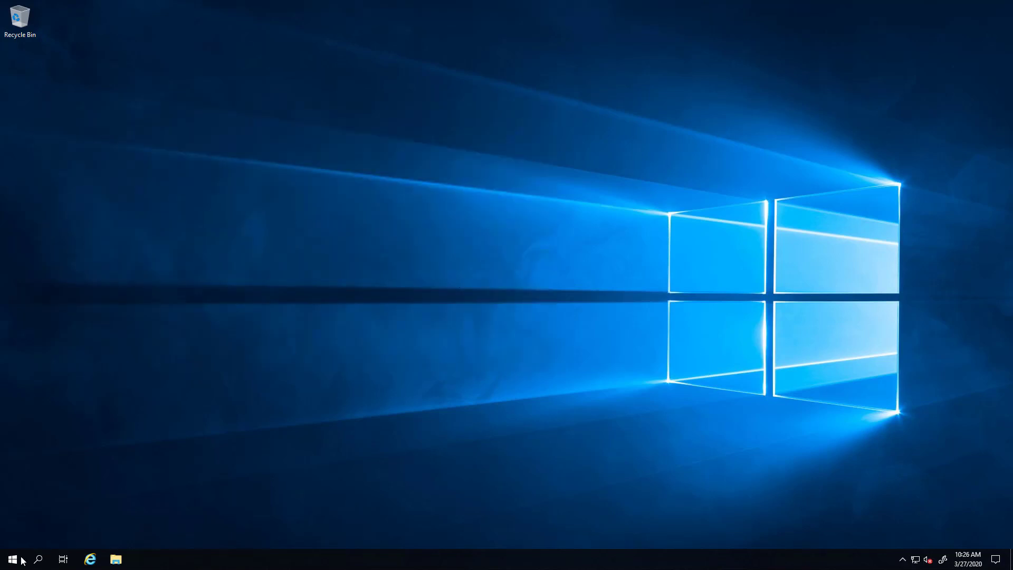
left_click(13, 559)
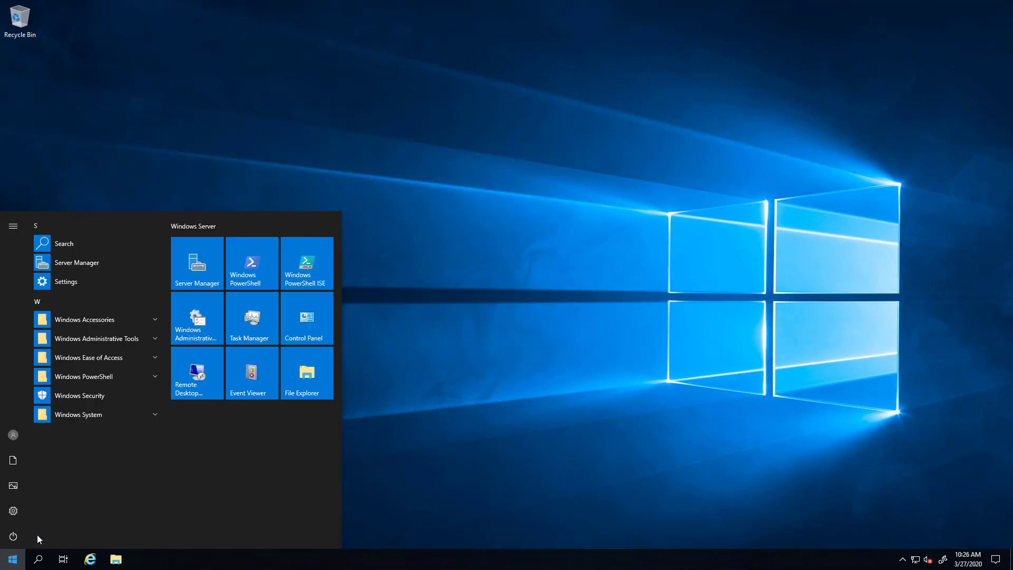
left_click(9, 512)
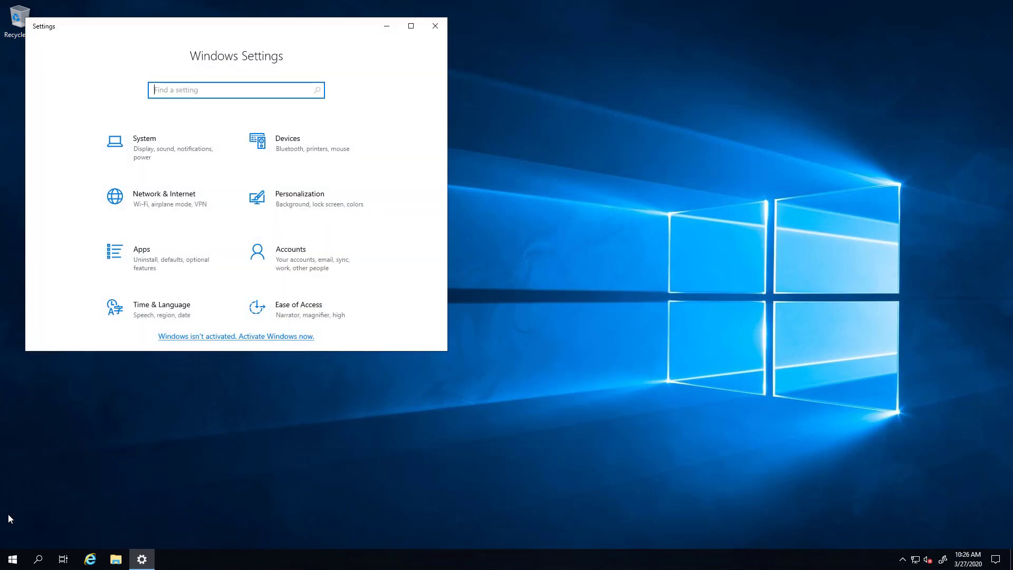
left_click(11, 560)
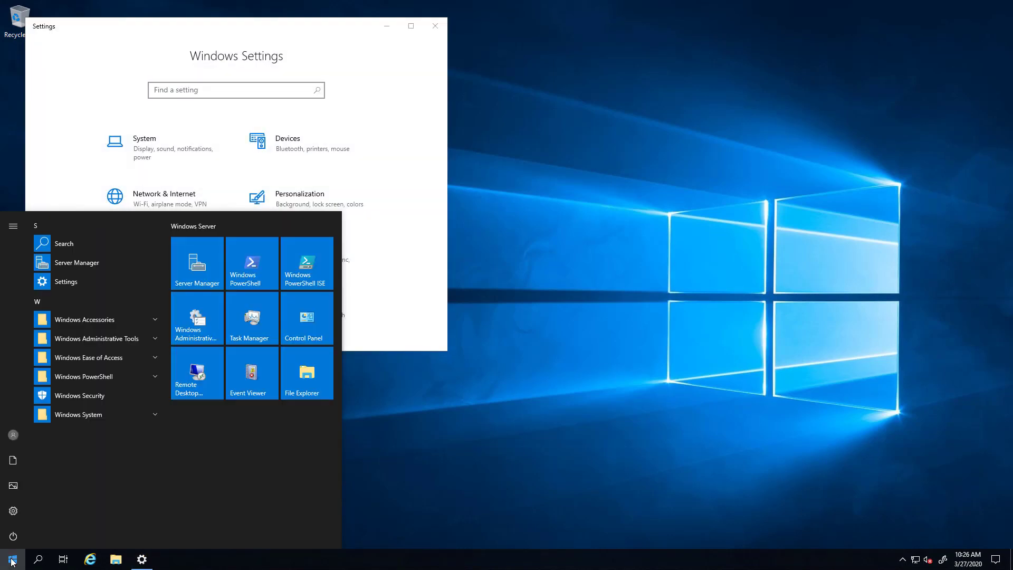
type("pr")
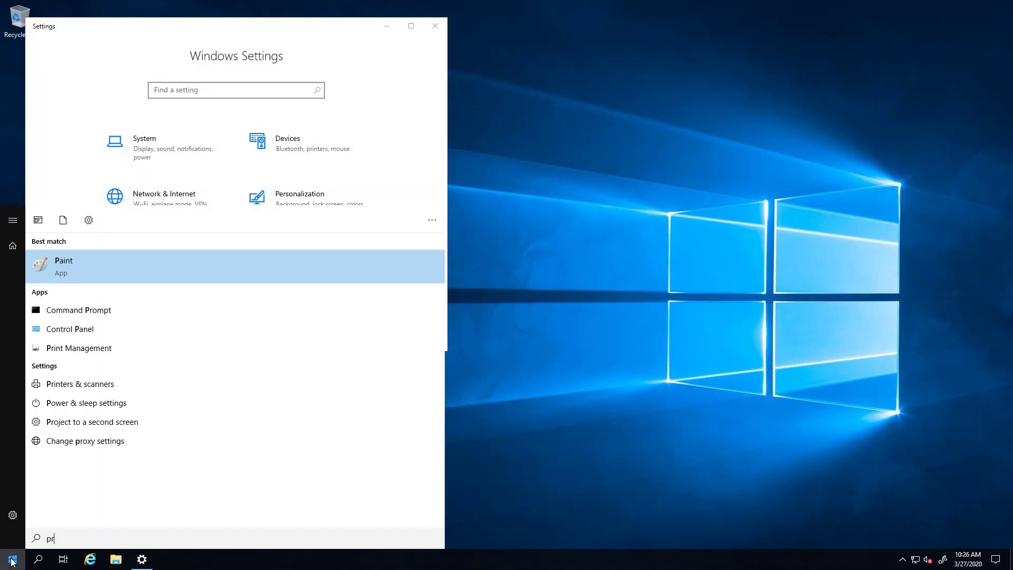
type("oduct key")
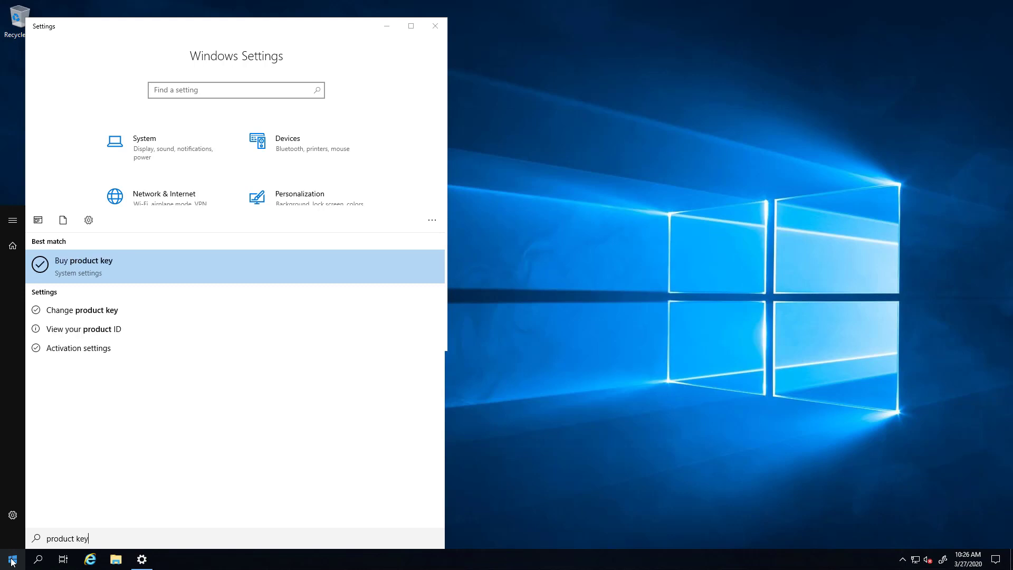
Paste a new product key under Change product key and activate Windows Server 2019 Standard.
left_click(89, 315)
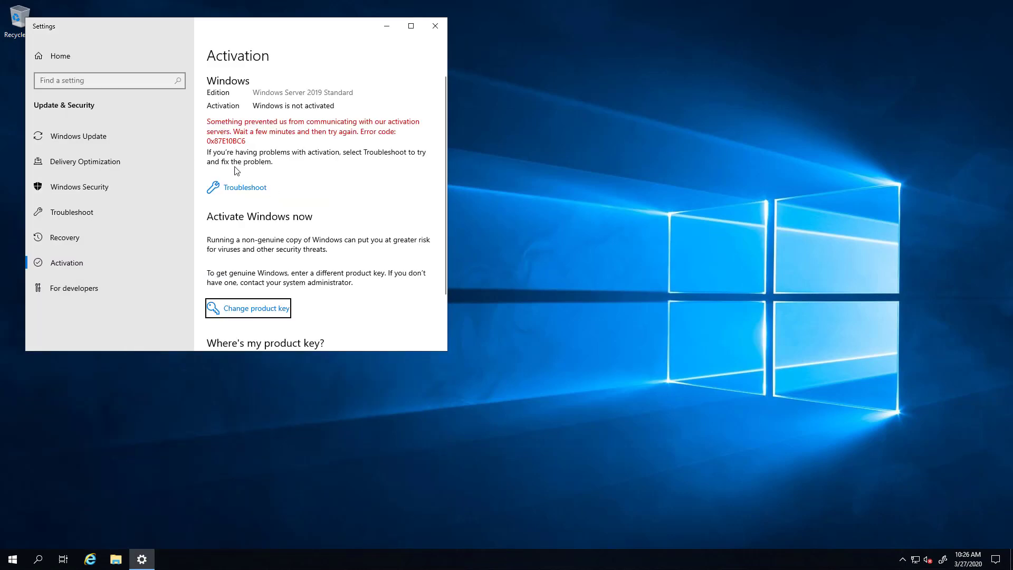
left_click(272, 309)
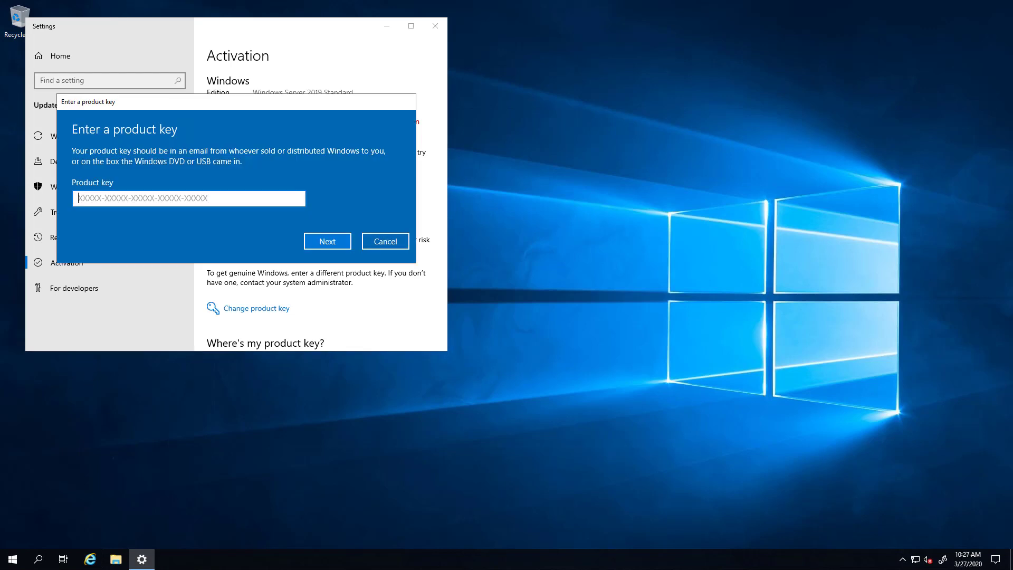
key("ctrl+v")
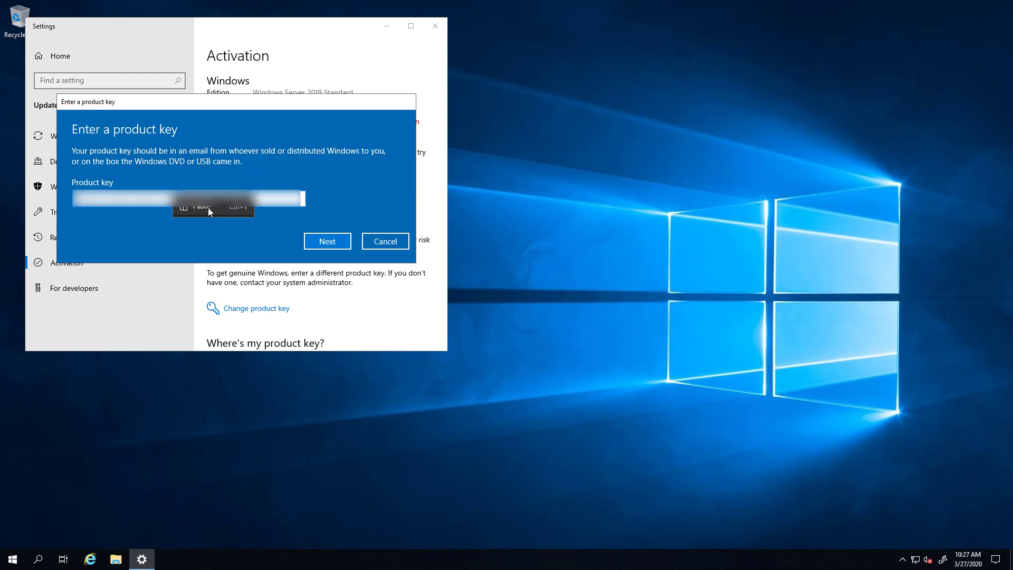
left_click(341, 243)
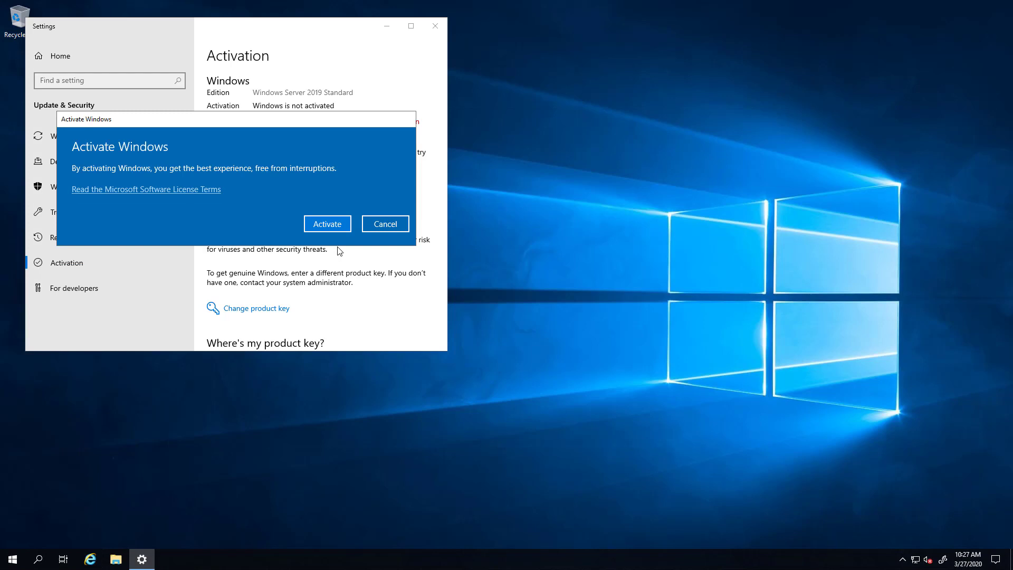
left_click(333, 223)
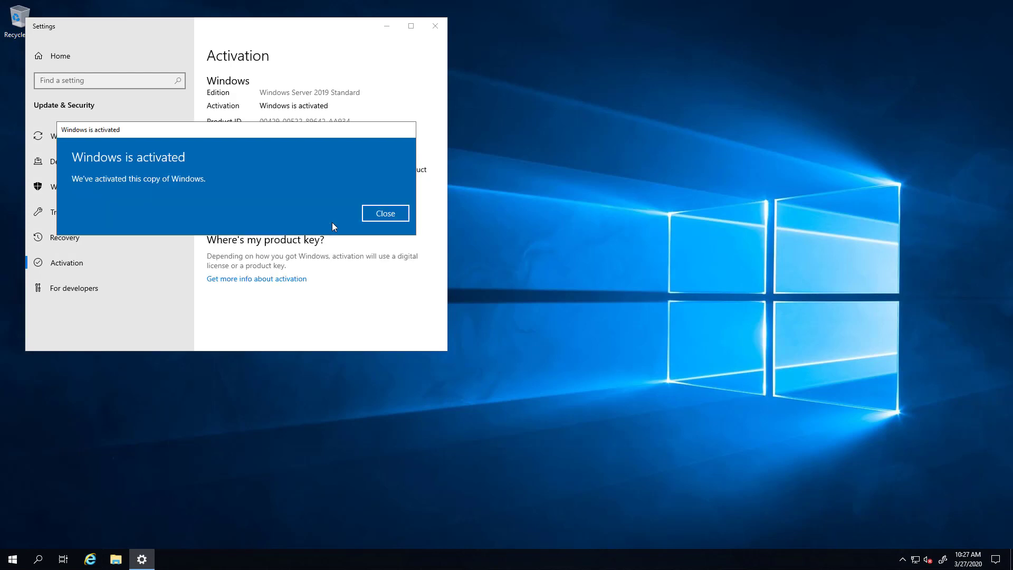
left_click(372, 217)
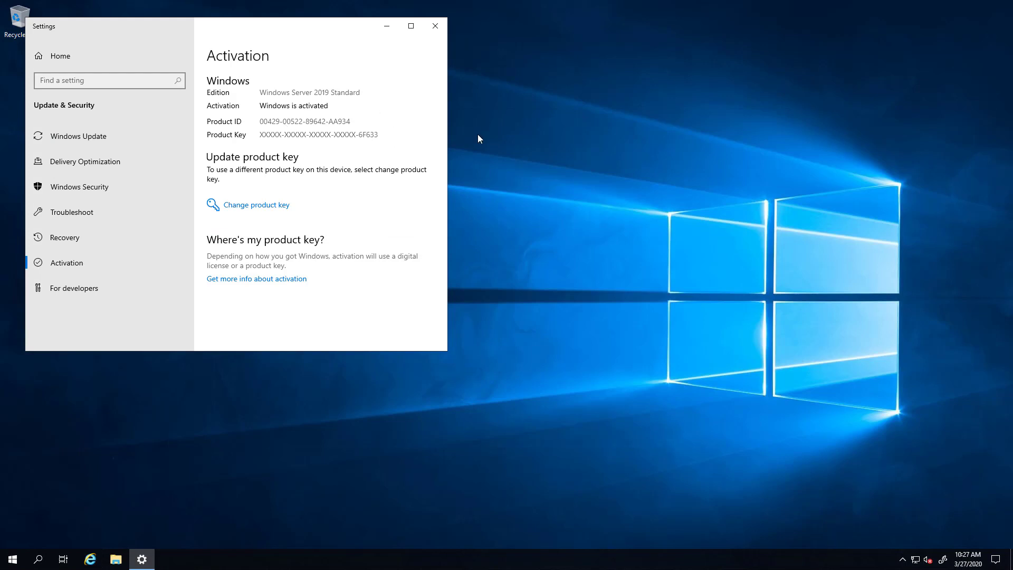
Close the activation Settings and choose Install VMware Tools from the VM's Guest OS actions.
left_click(435, 26)
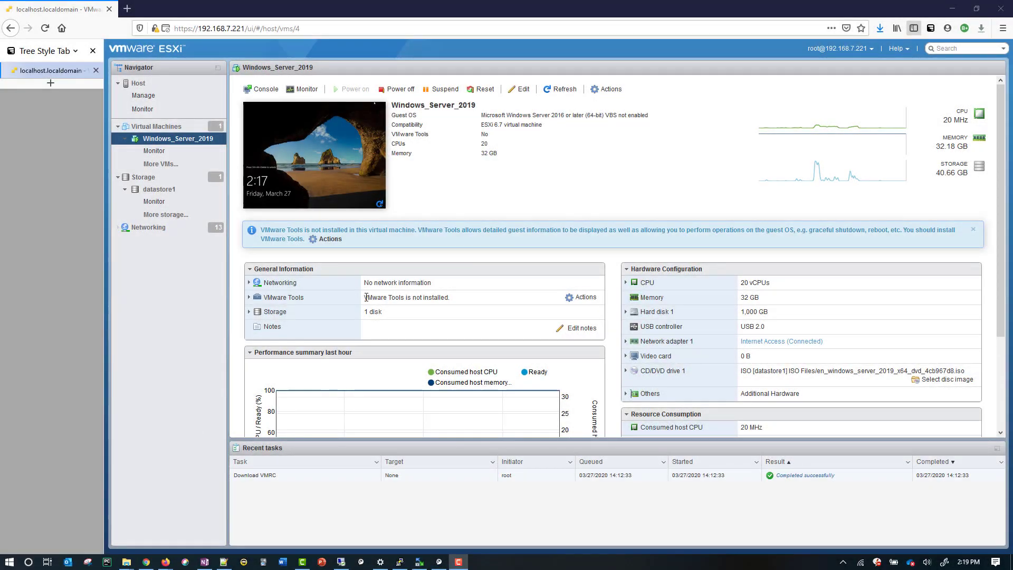
left_click_drag(366, 297, 459, 299)
left_click(417, 300)
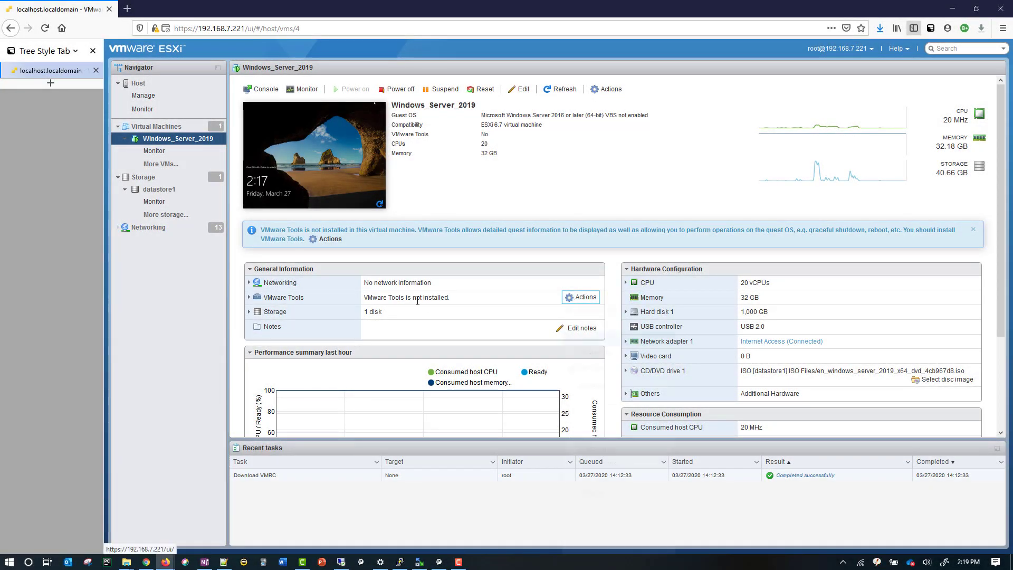
left_click(581, 297)
mouse_move(620, 303)
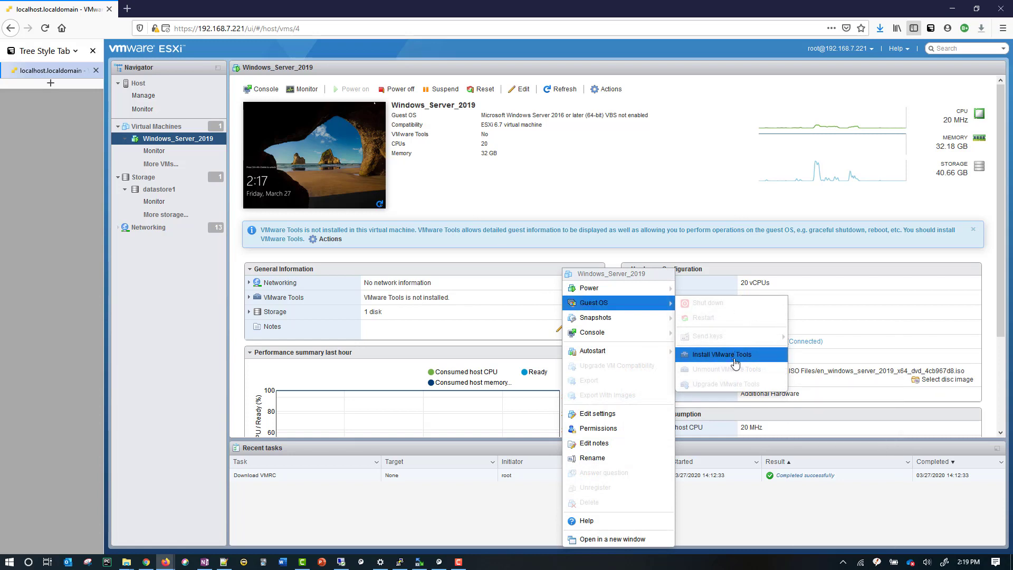
left_click(735, 362)
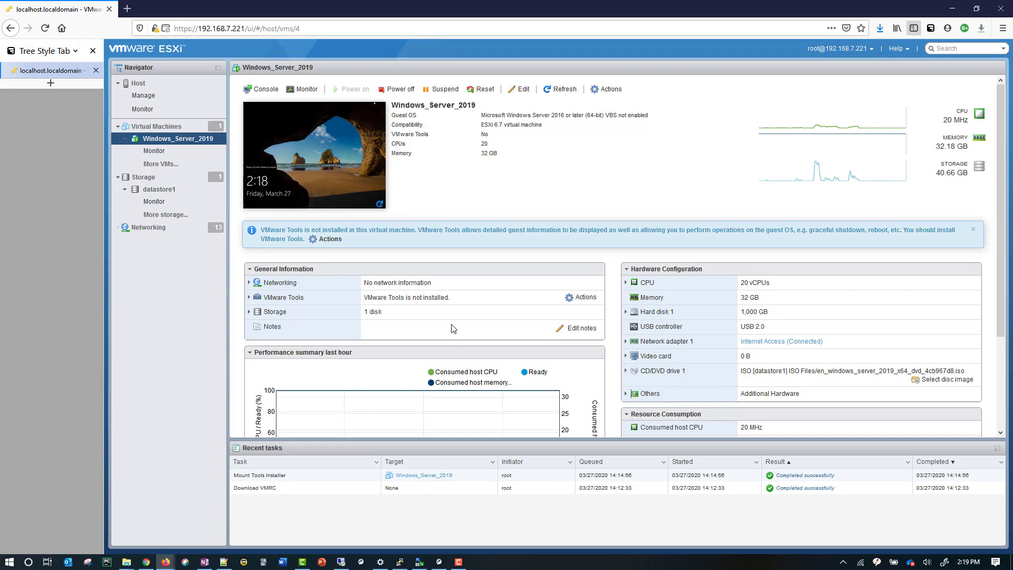
Maximize the RDP session and launch VMware Tools from DVD Drive (D:) under This PC.
left_click(348, 564)
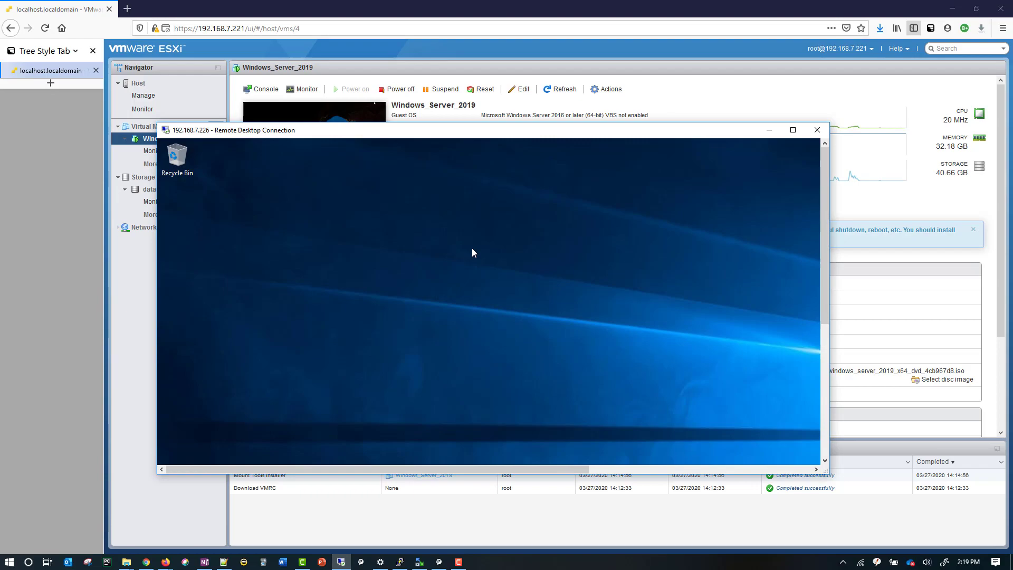
left_click(792, 129)
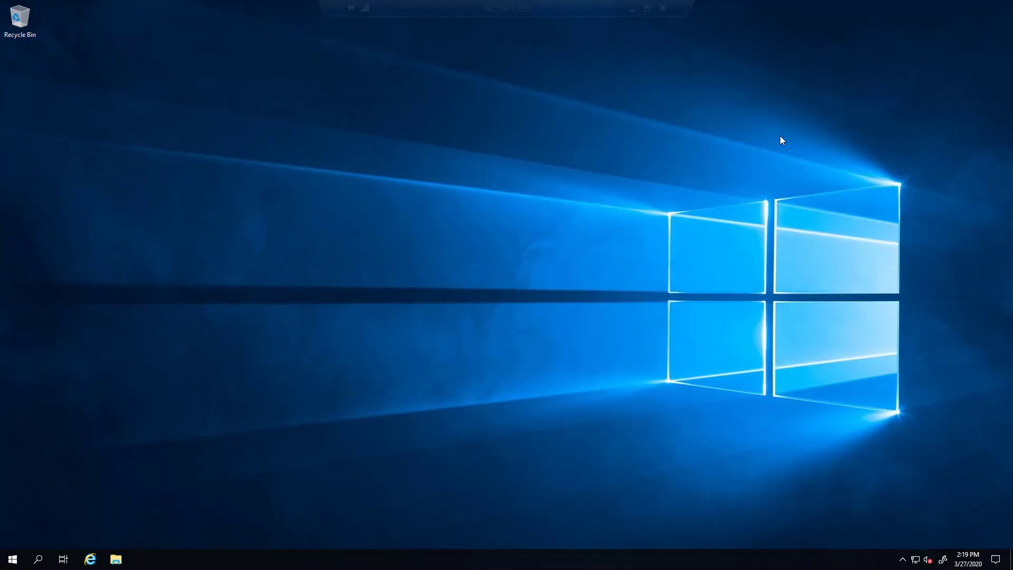
left_click(117, 559)
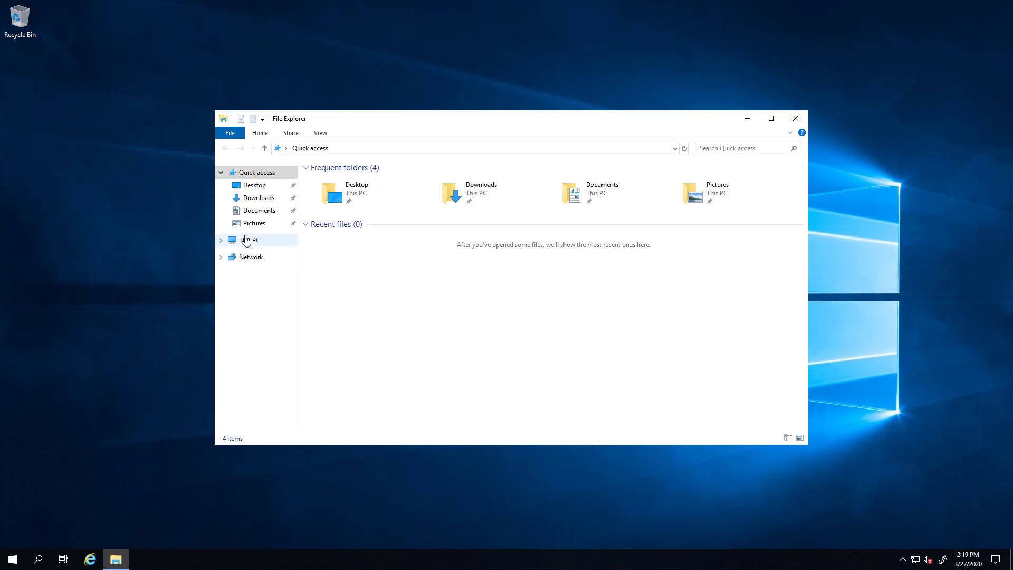
left_click(246, 240)
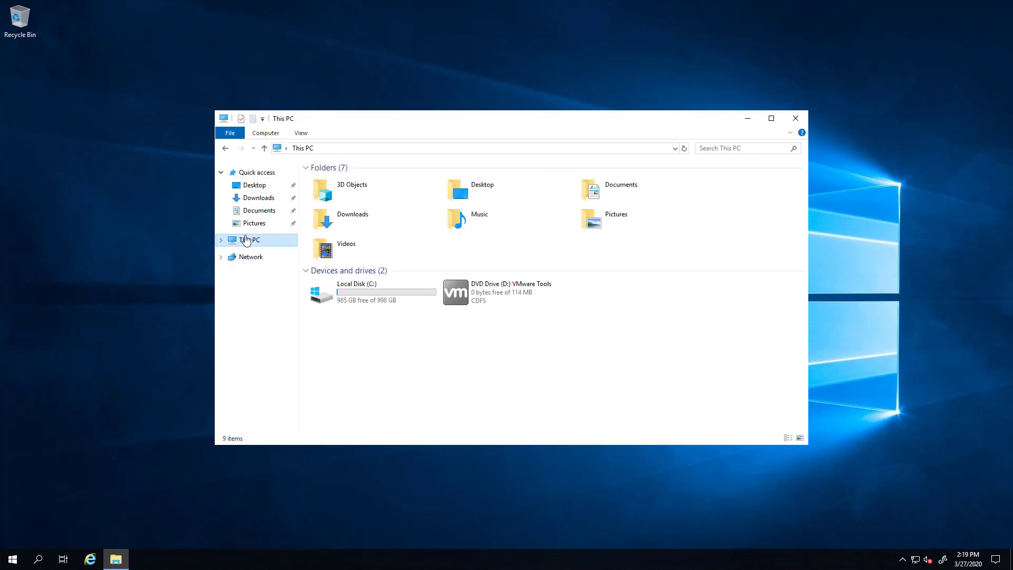
left_click(491, 292)
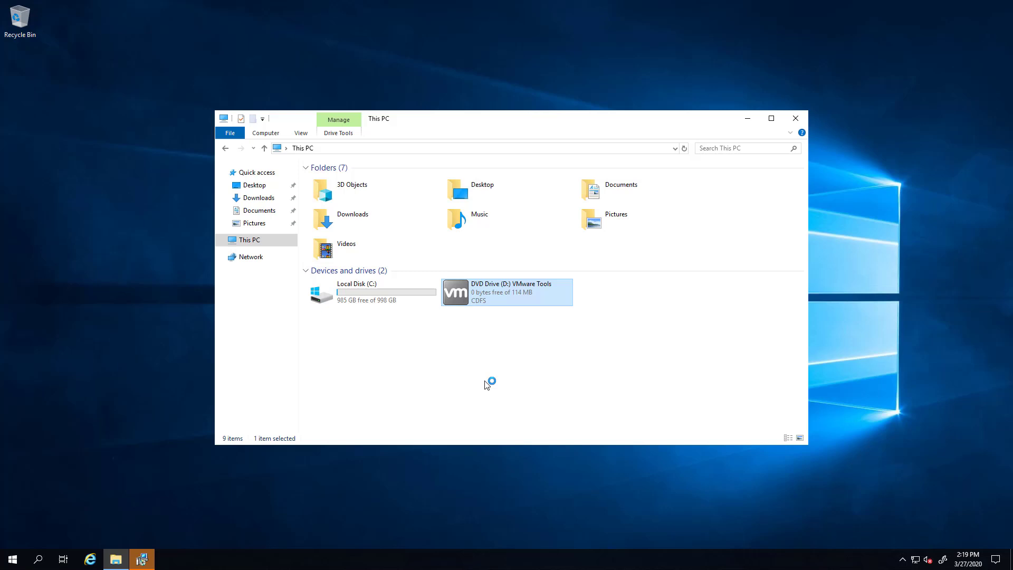
Run the VMware Tools Setup wizard with the Typical setup type through to Finish.
left_click(144, 559)
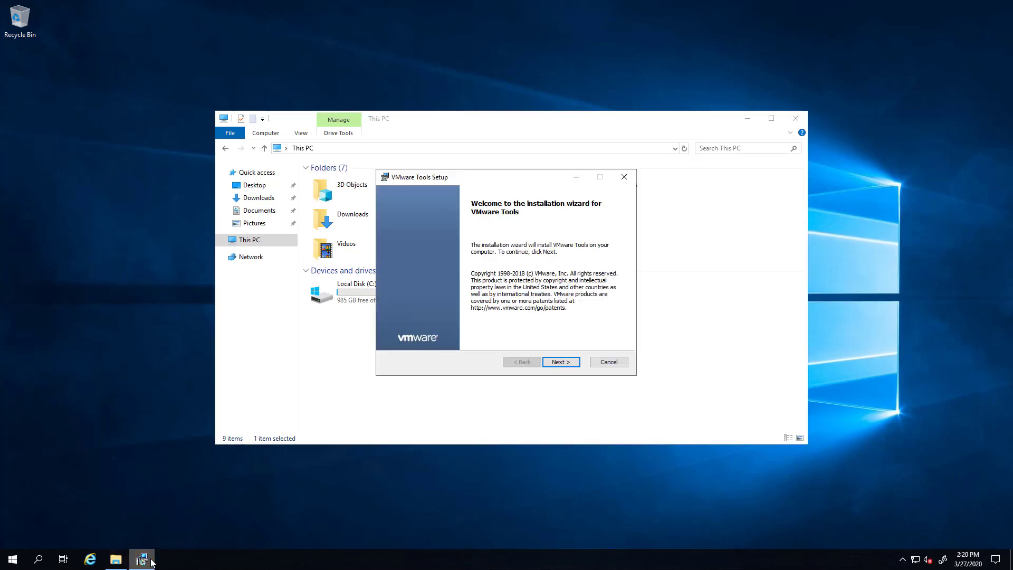
left_click(560, 363)
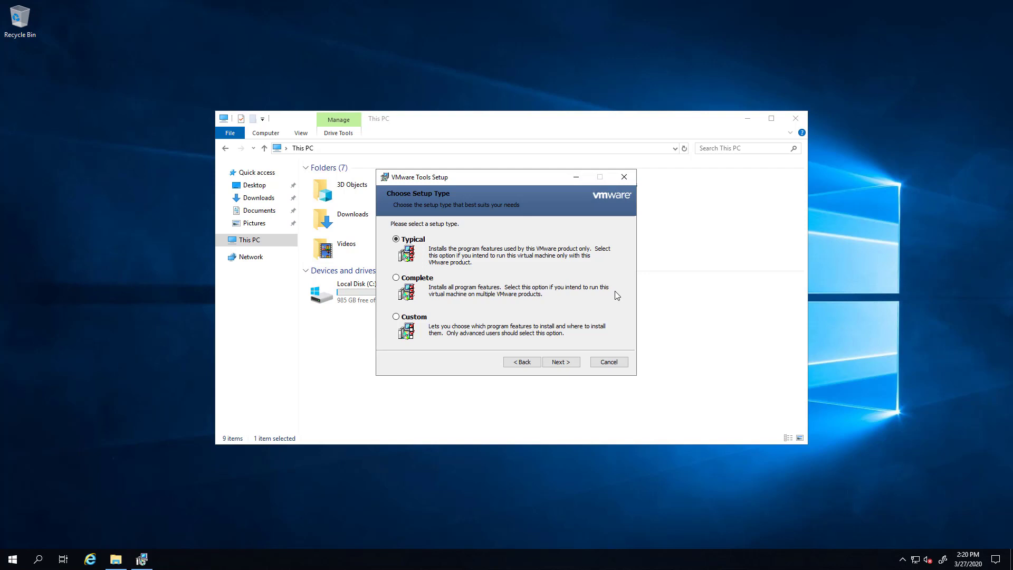
left_click(561, 362)
left_click(563, 362)
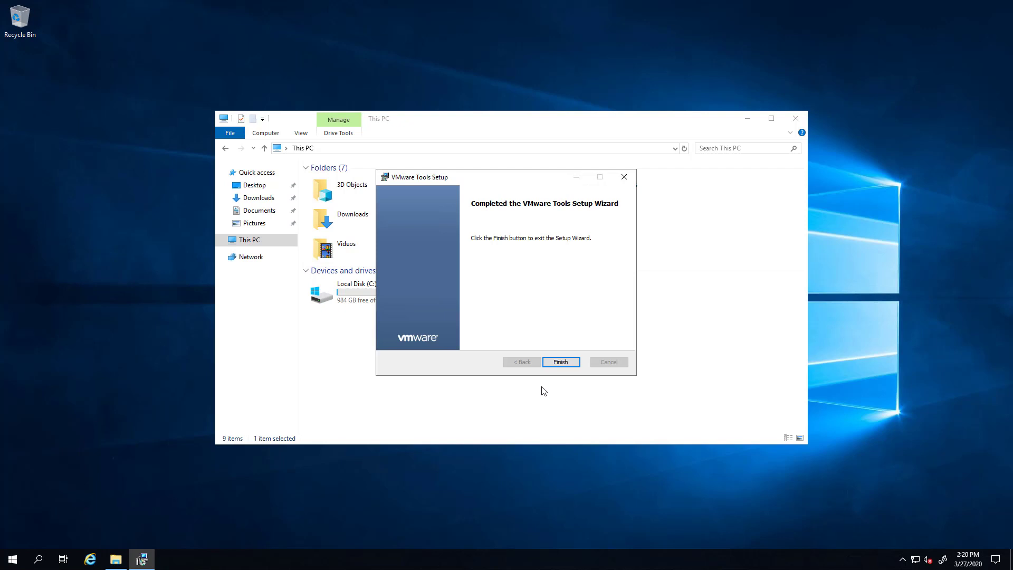
left_click(566, 363)
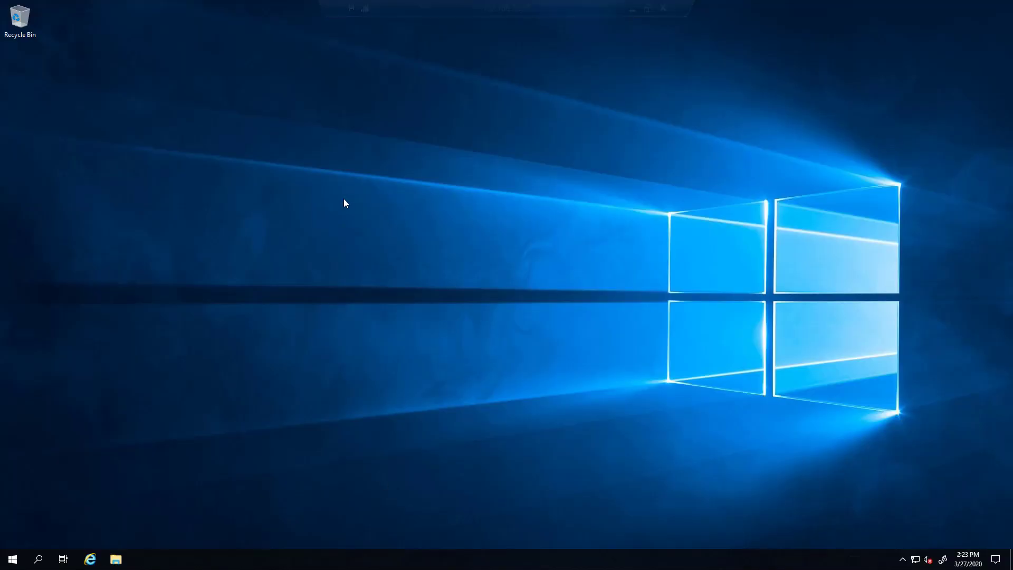
Check for updates in Windows Update settings and restart the server to install them.
left_click(19, 560)
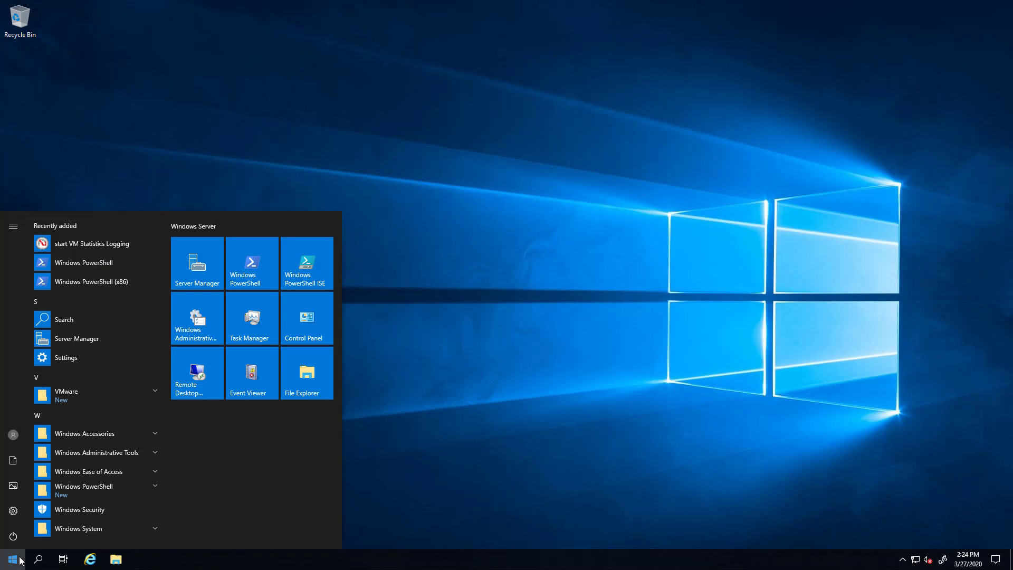
type("windows update")
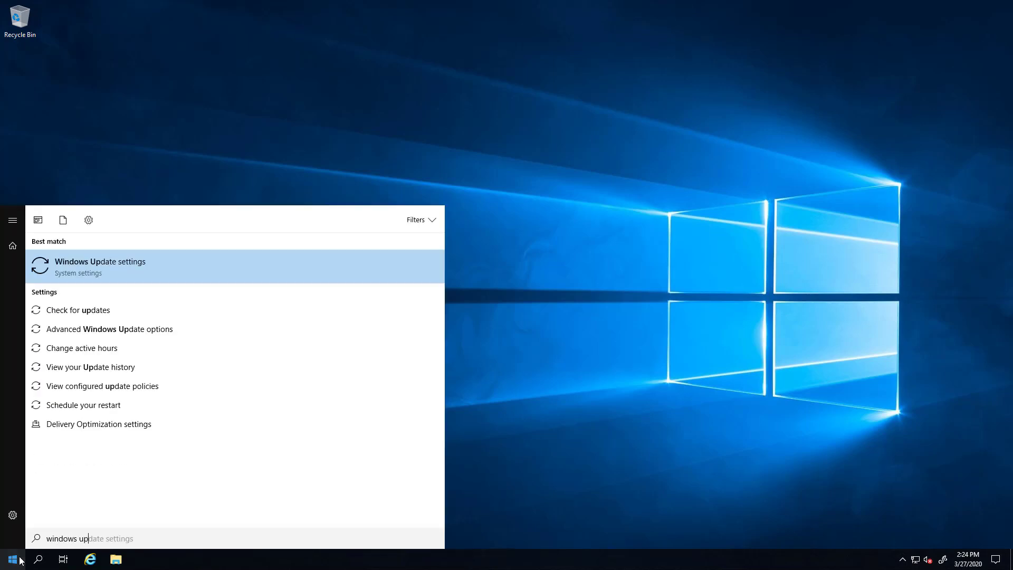
left_click(109, 309)
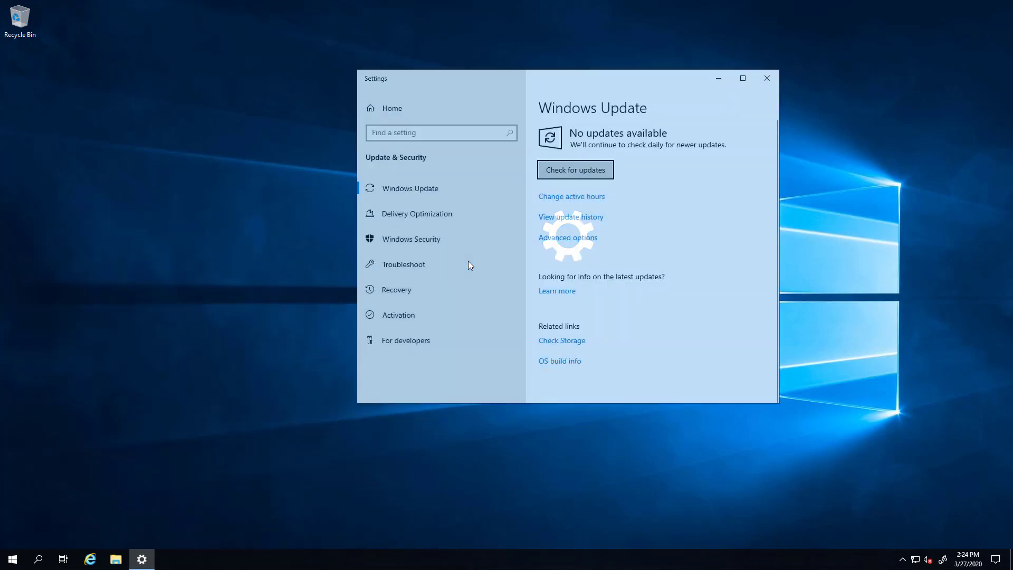
left_click(575, 169)
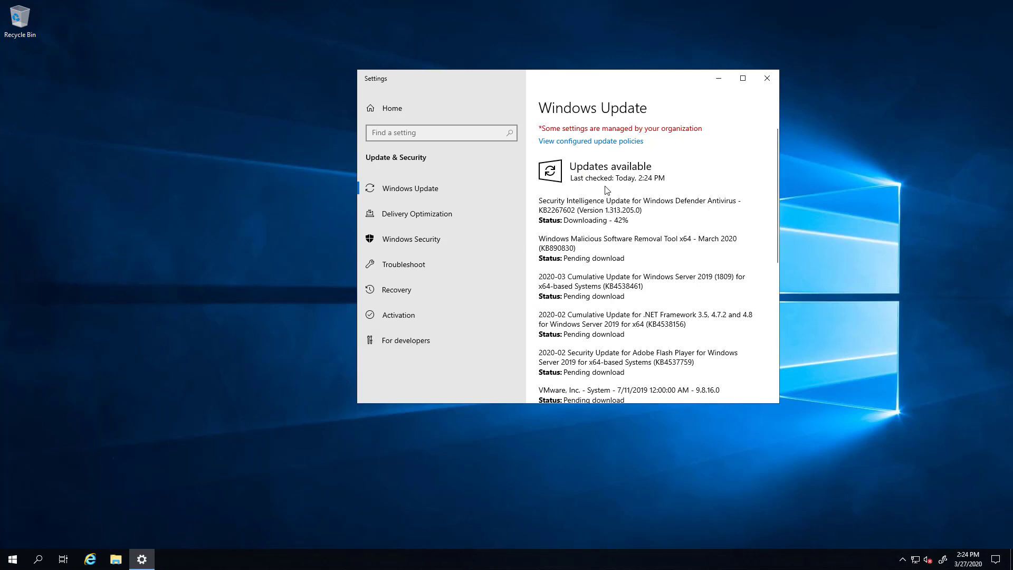
scroll(599, 232, "down", 2)
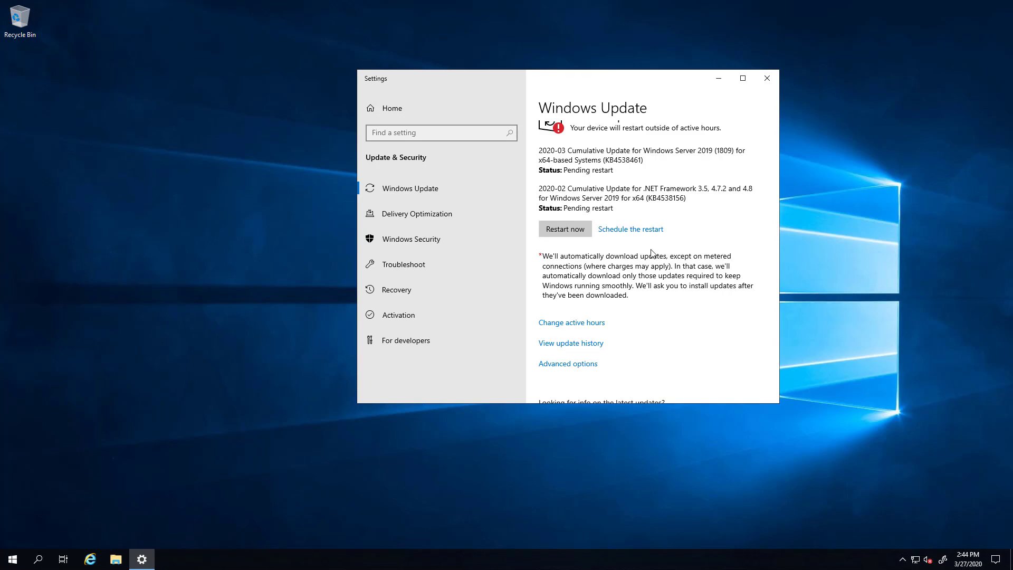
left_click(579, 228)
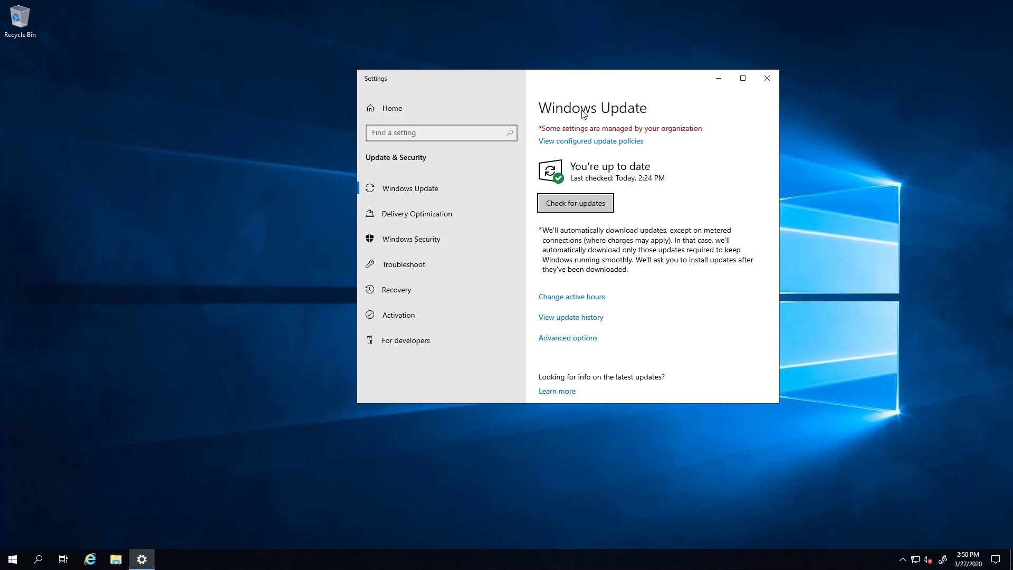
Open Local Security Policy from Administrative Tools and show Account Policies > Password Policy.
left_click(767, 78)
left_click(12, 558)
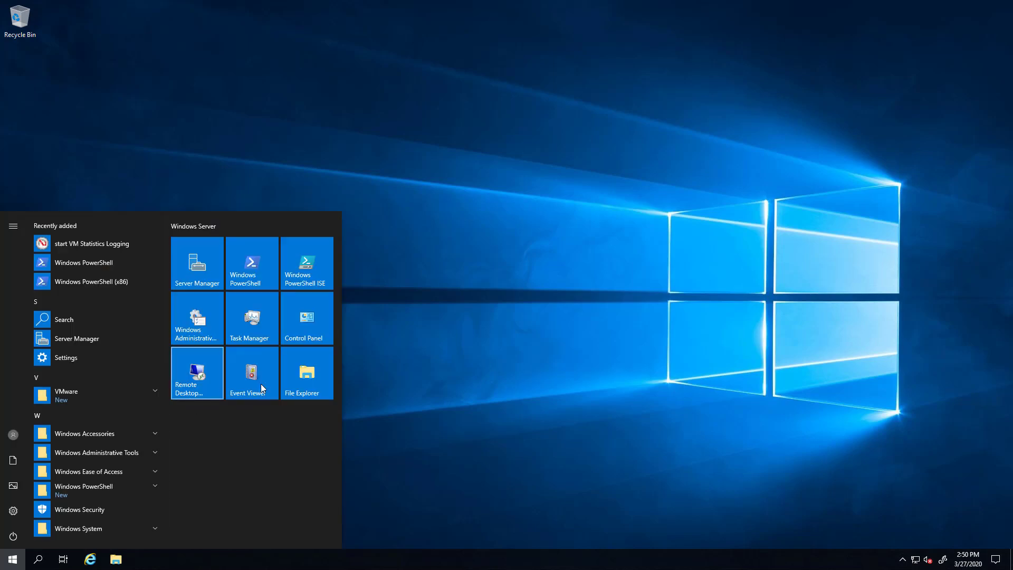
left_click(200, 328)
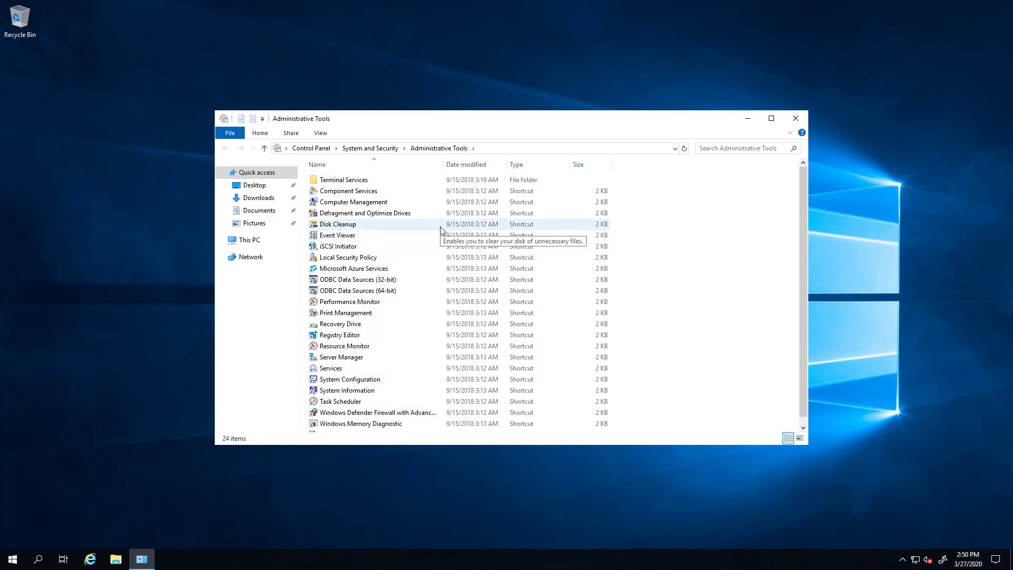
left_click(371, 261)
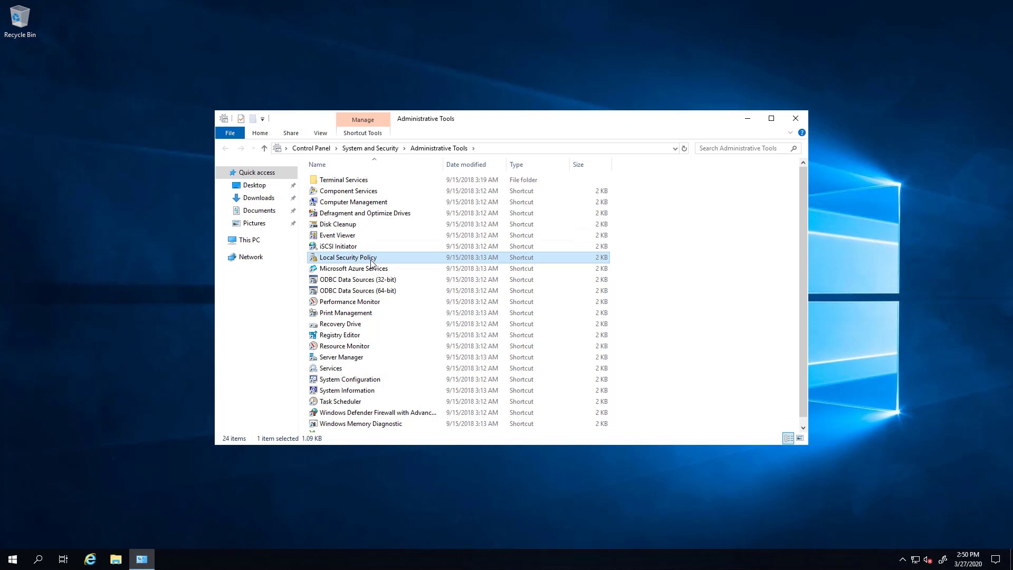
double_click(362, 259)
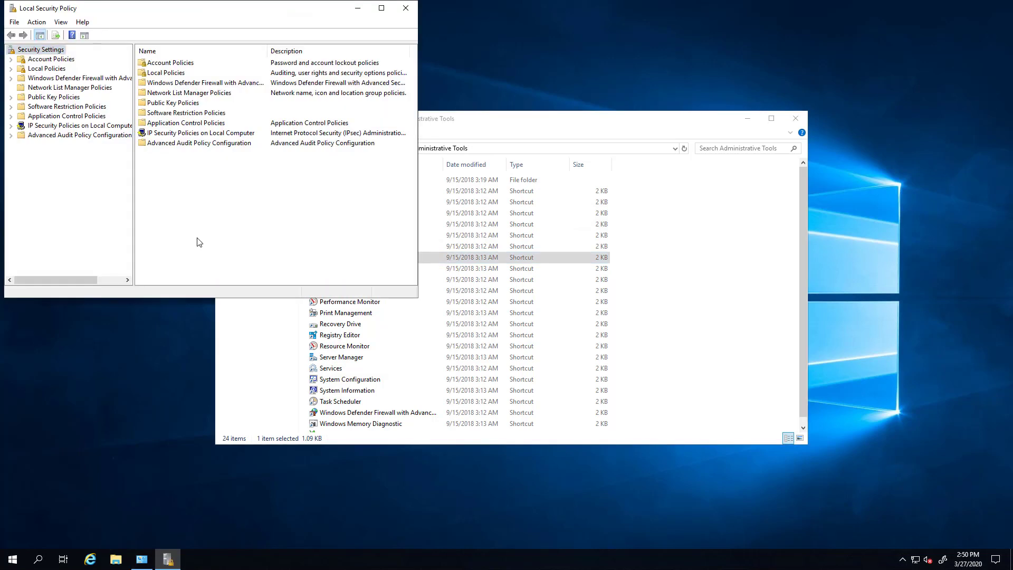
double_click(46, 59)
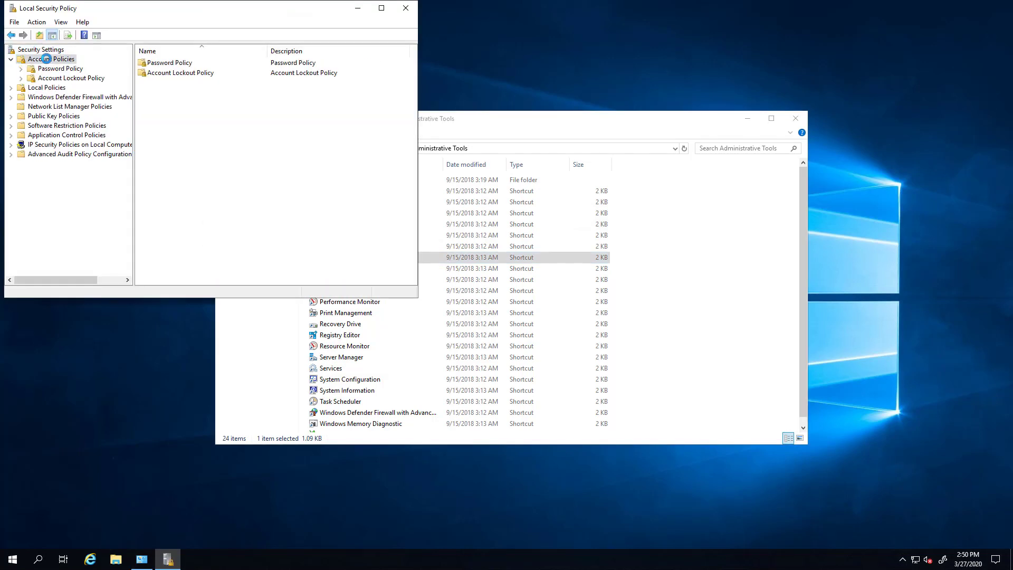
left_click(59, 69)
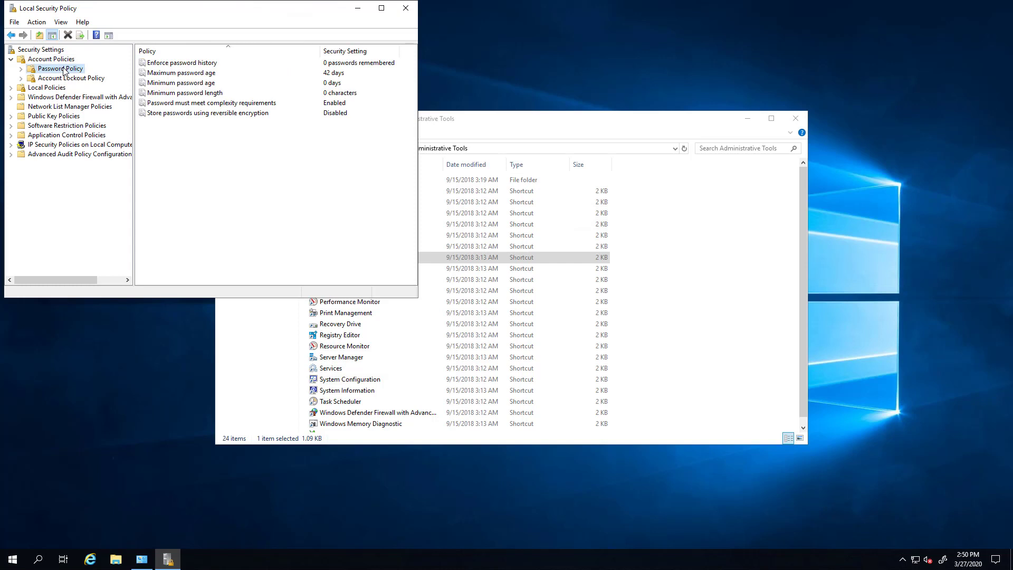
Set Maximum password age to 0, disable password complexity requirements, and close the console.
double_click(193, 74)
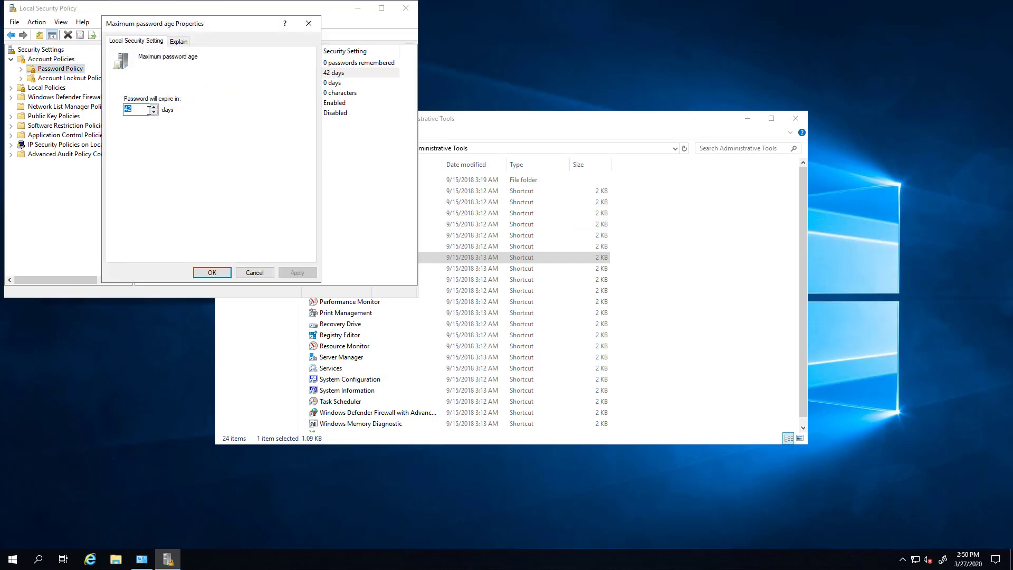
type("0")
left_click(211, 272)
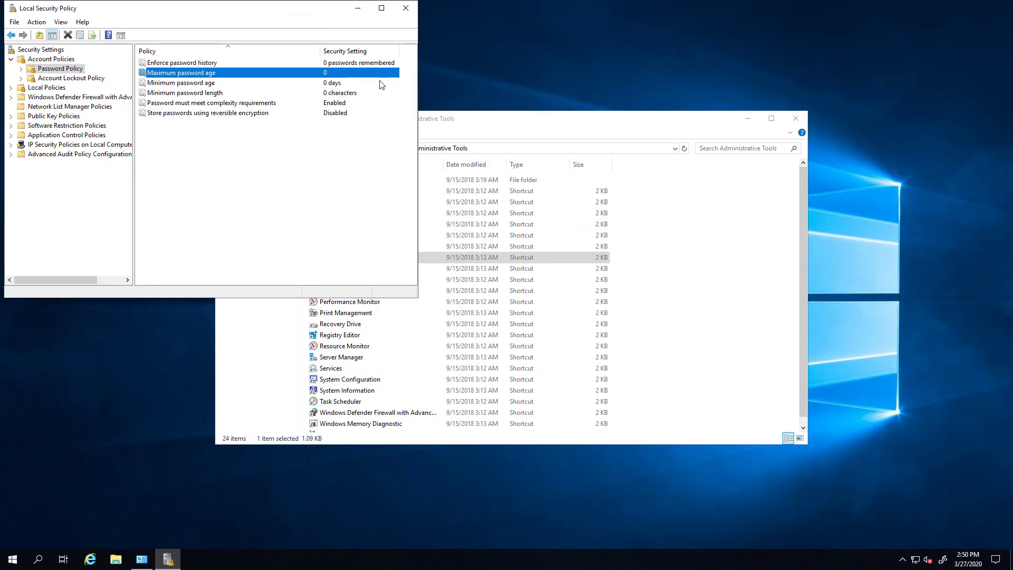
double_click(209, 104)
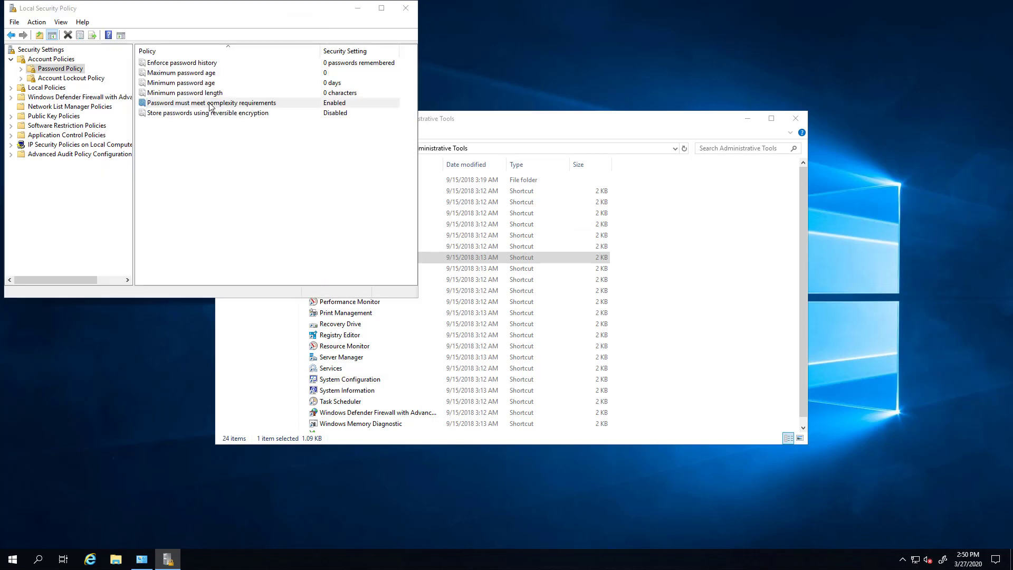
left_click(127, 107)
left_click(293, 273)
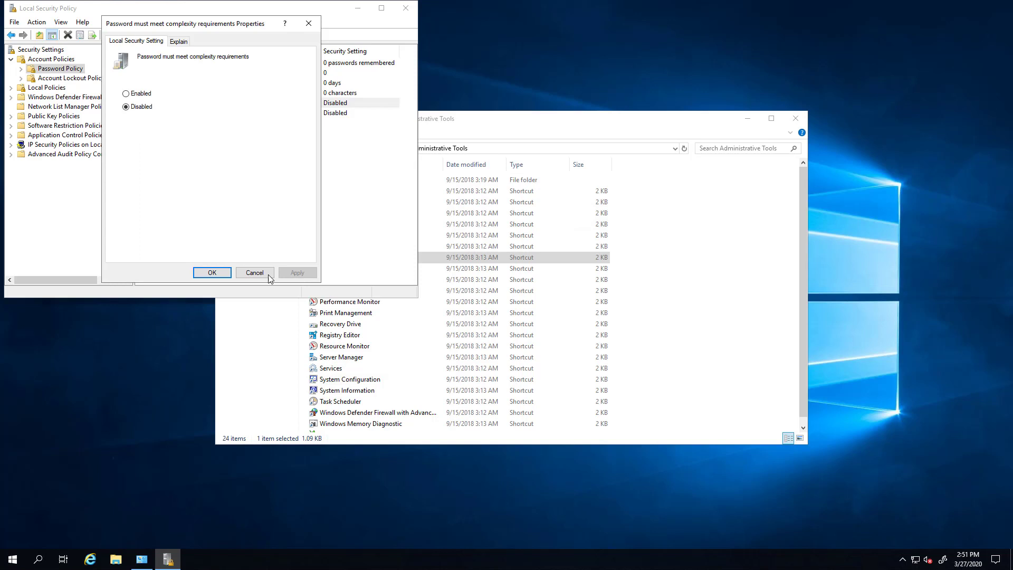
left_click(268, 278)
left_click(236, 111)
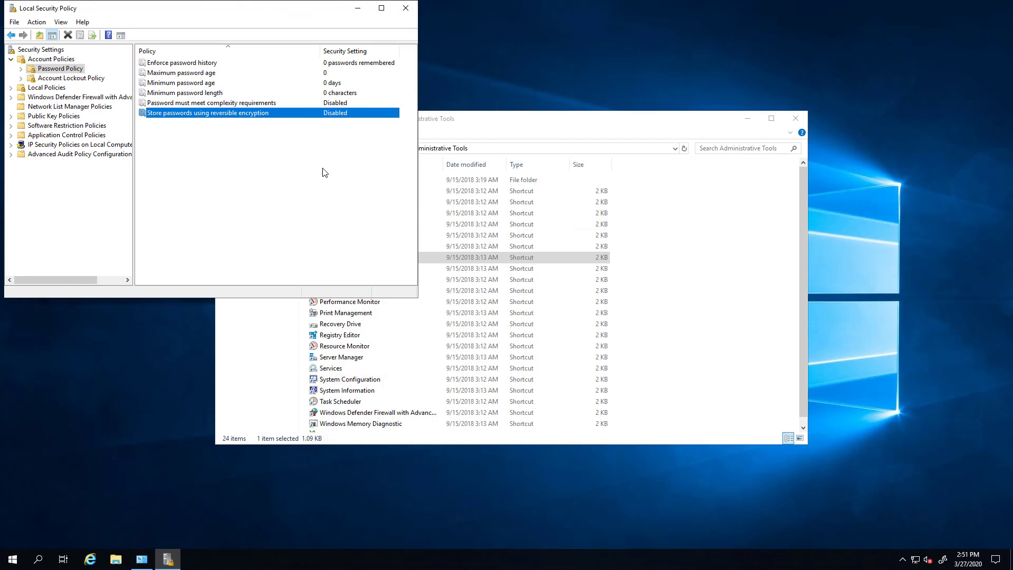
left_click(405, 9)
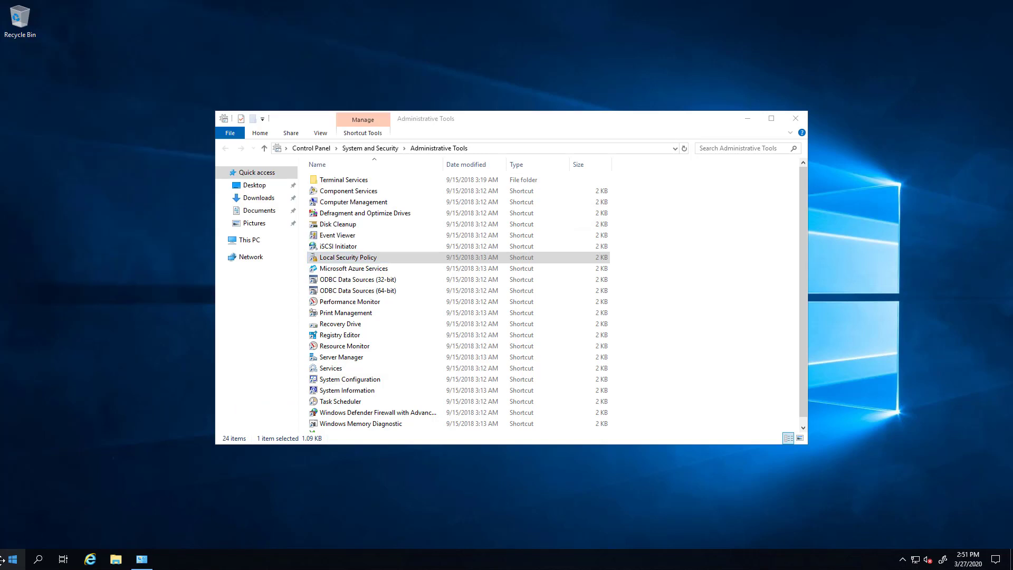
Open the Administrator account's Sign-in options in Settings.
left_click(13, 560)
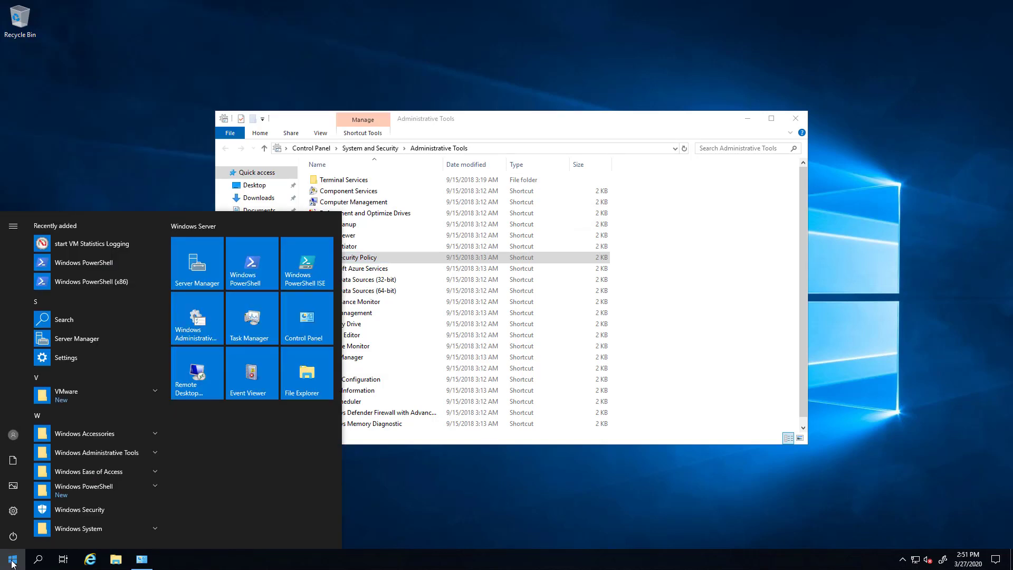
left_click(13, 436)
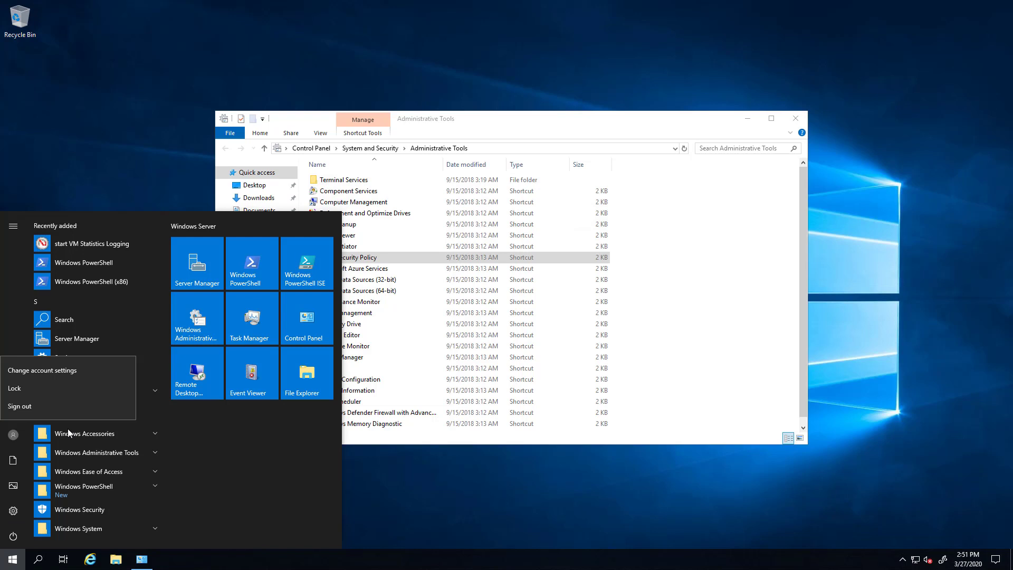
left_click(43, 373)
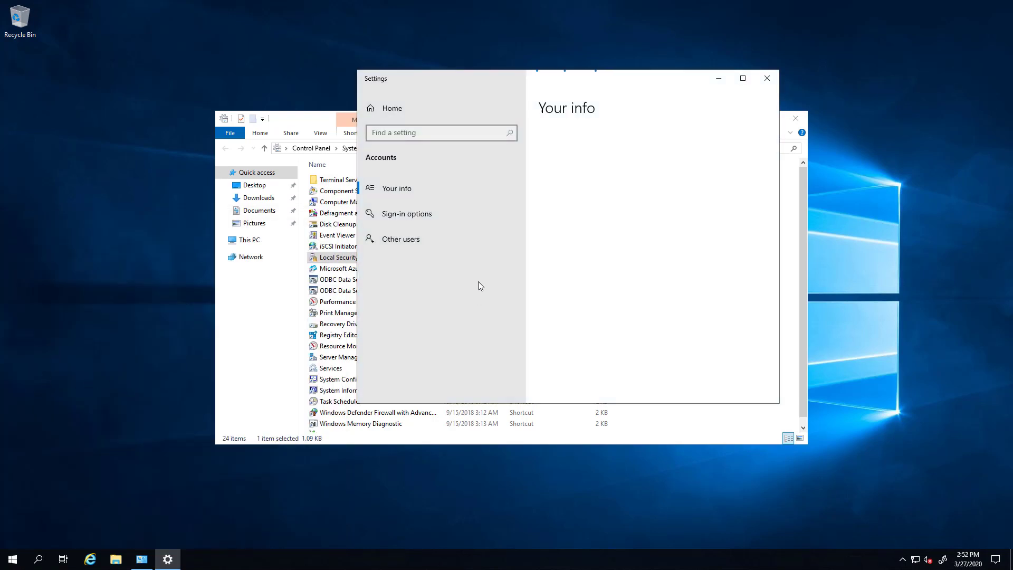
left_click(411, 216)
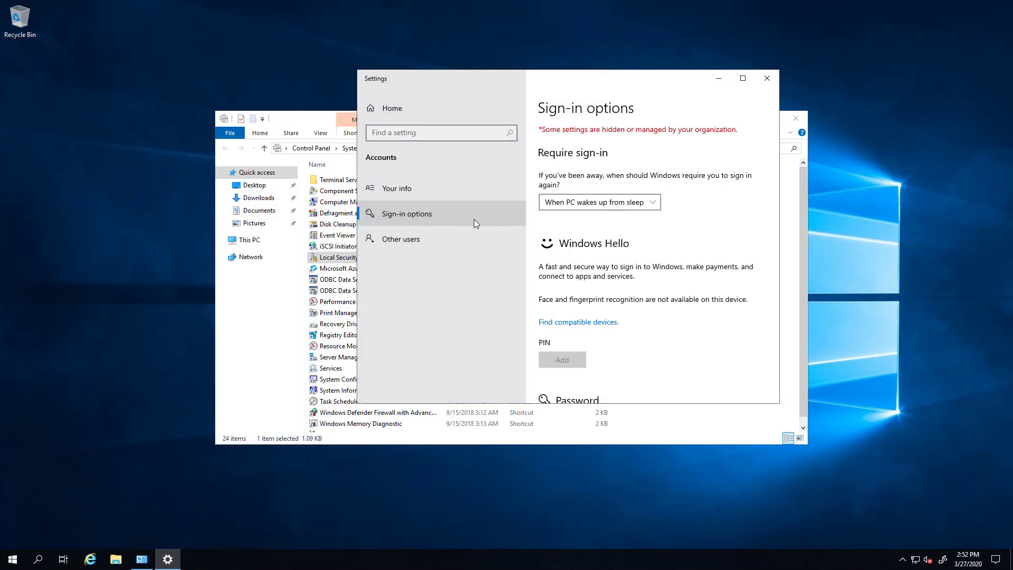
scroll(688, 269, "down", 5)
scroll(641, 252, "up", 2)
Change the Administrator password: enter the current password, the new one twice, and a hint.
left_click(560, 239)
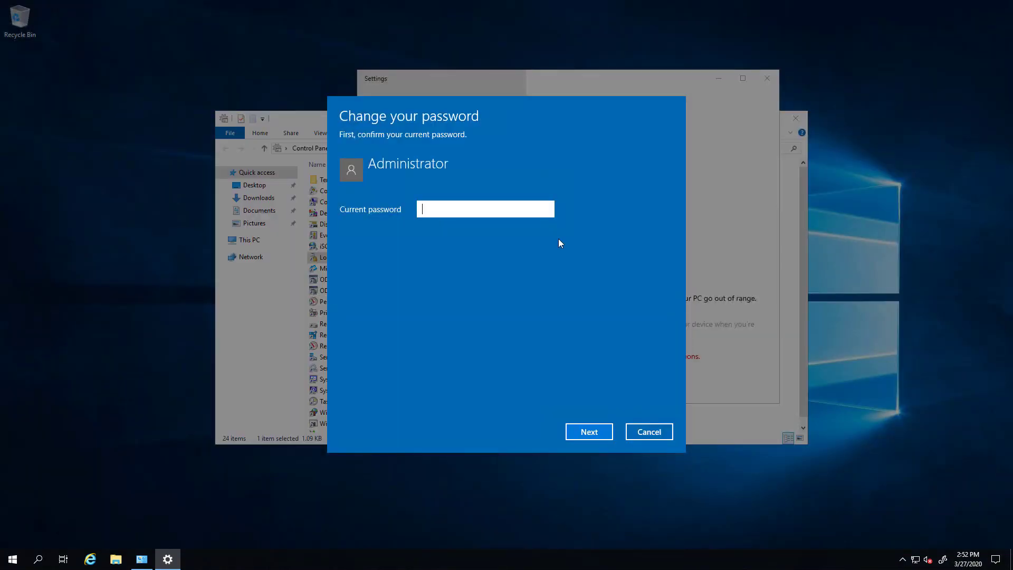
type("********")
left_click(583, 433)
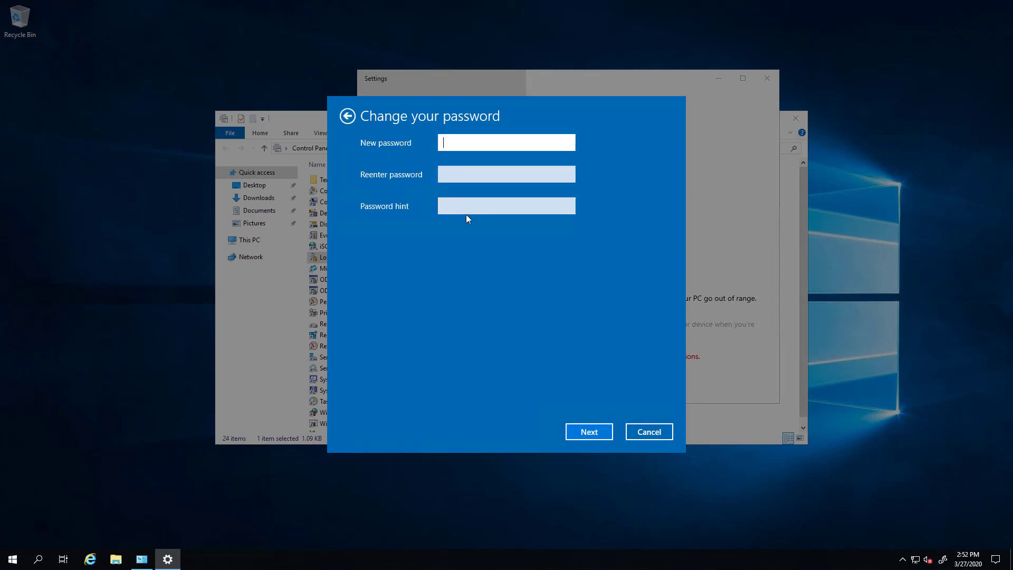
type("*****")
key("Tab")
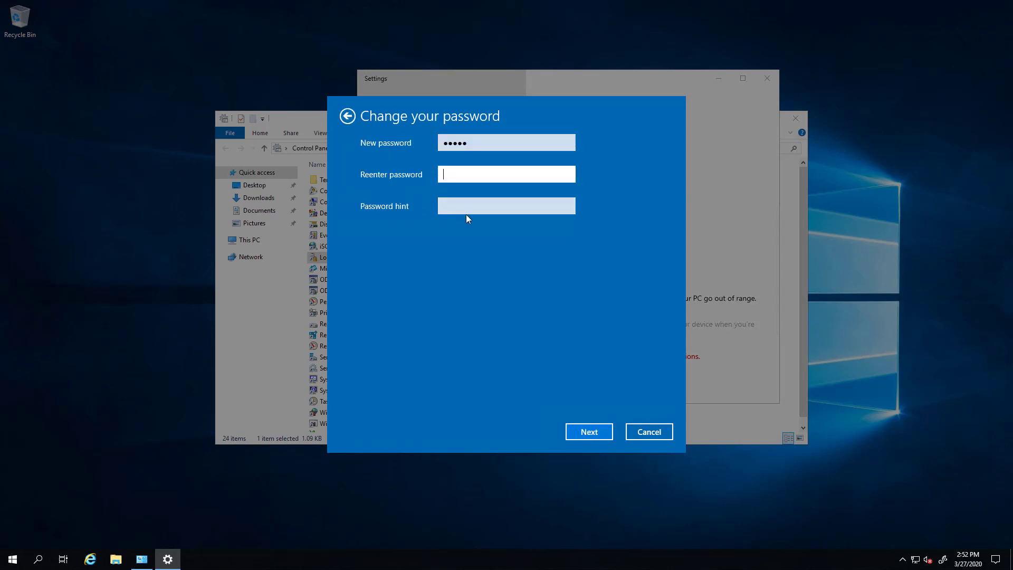
type("*****")
key("Tab")
type("cisco")
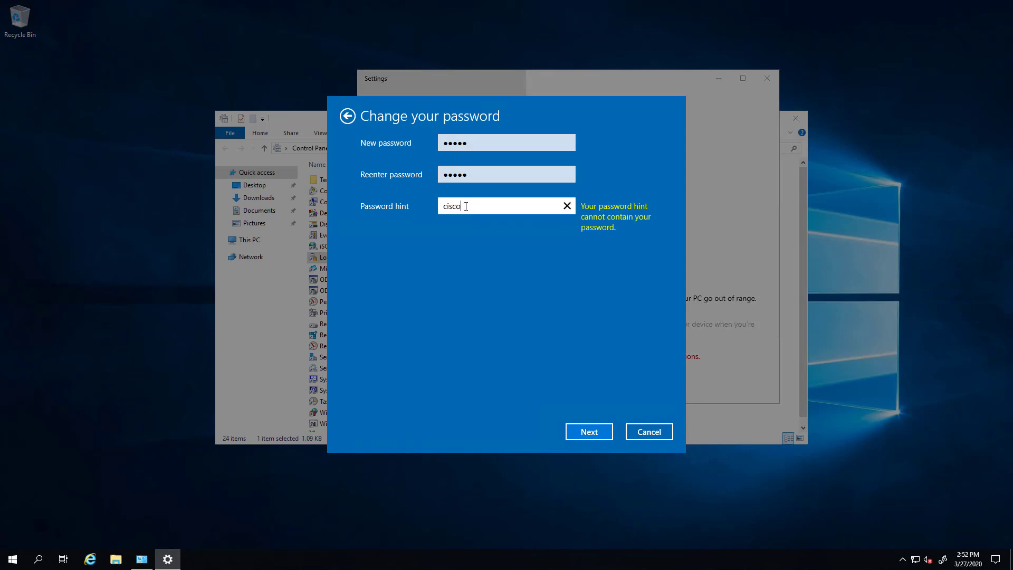
Capitalise the hint's first letter, then submit and finish the password change.
left_click_drag(465, 206, 422, 209)
key("Left")
key("shift+Right")
type("C")
left_click(589, 431)
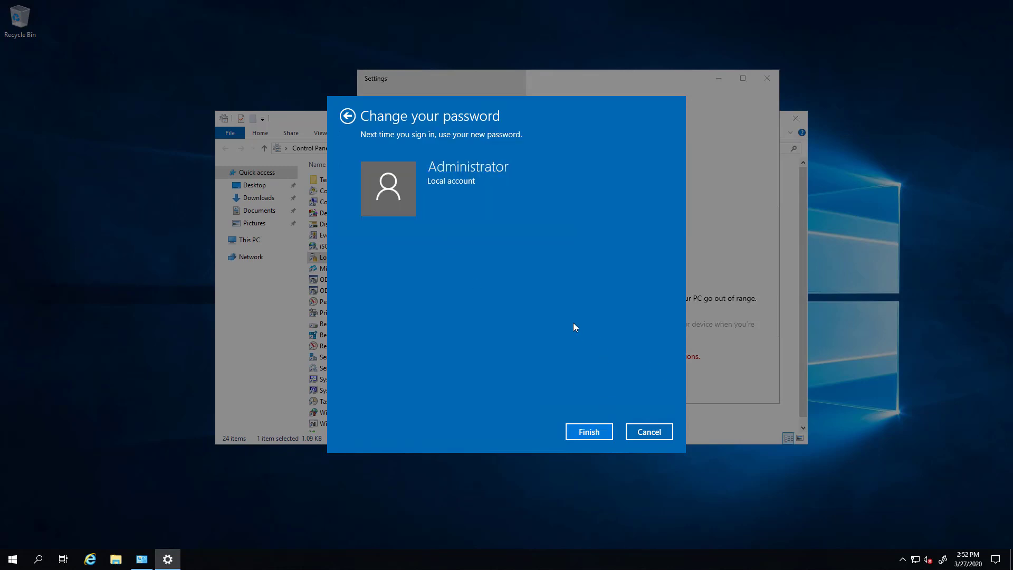
left_click(597, 436)
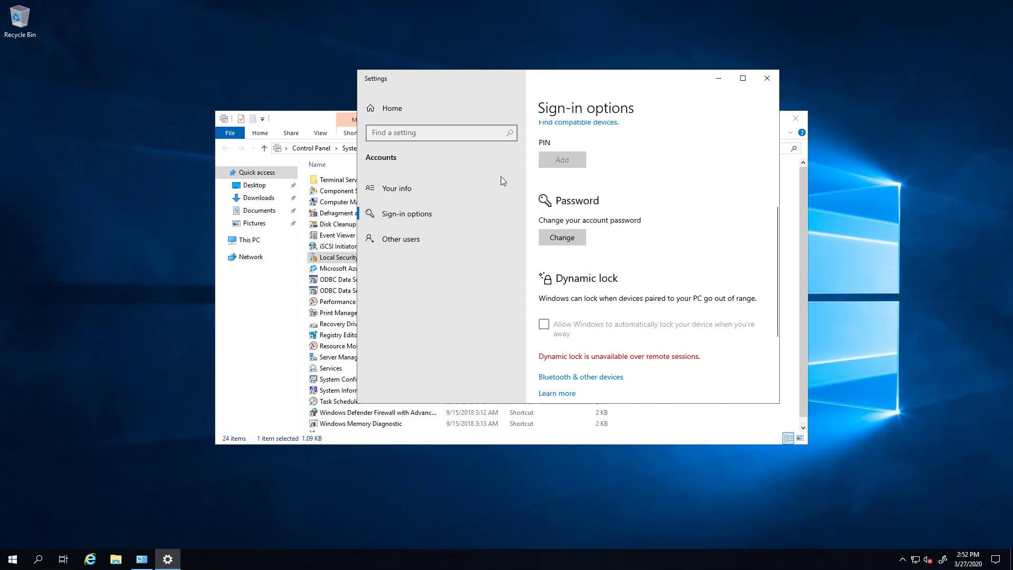
Close Settings and lock the Windows session.
left_click(767, 78)
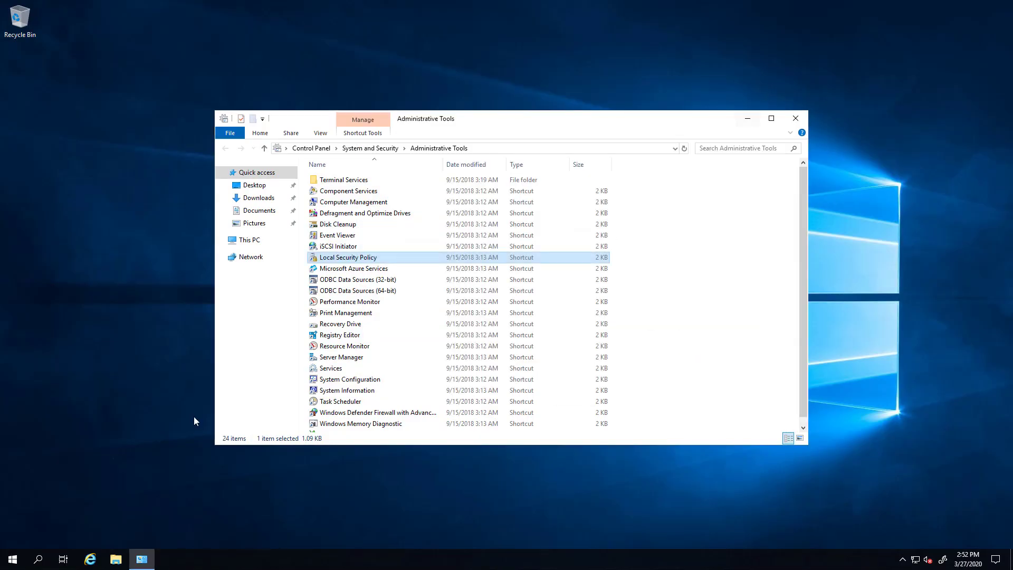
left_click(20, 564)
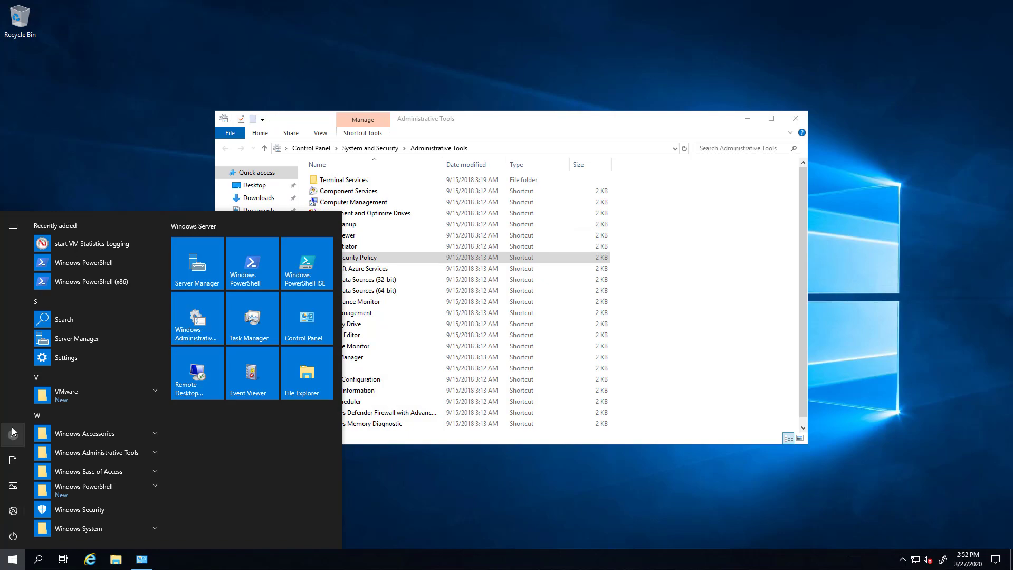
left_click(13, 434)
left_click(41, 390)
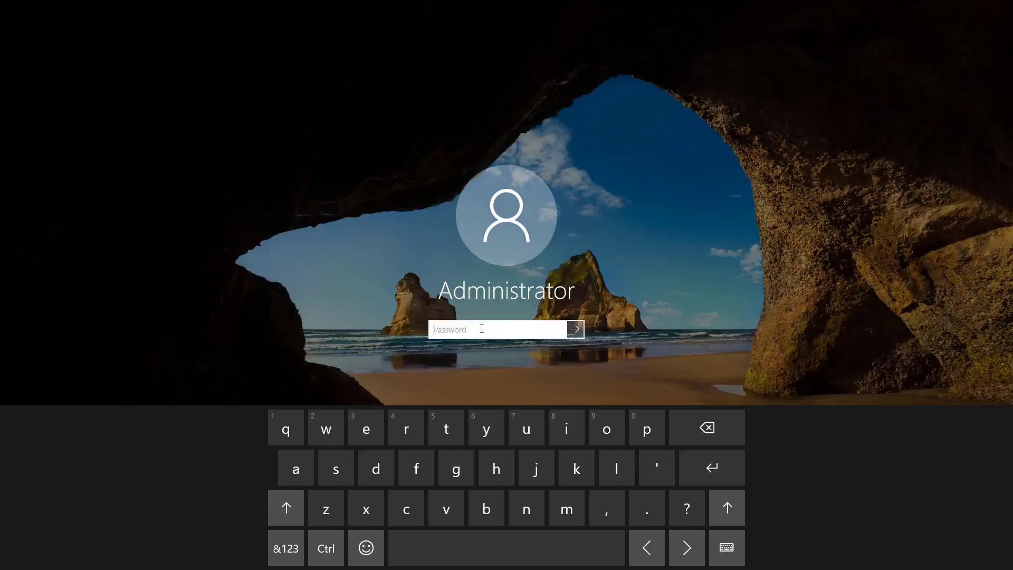
Unlock with the Administrator password and close the Administrative Tools window.
type("******")
key("Return")
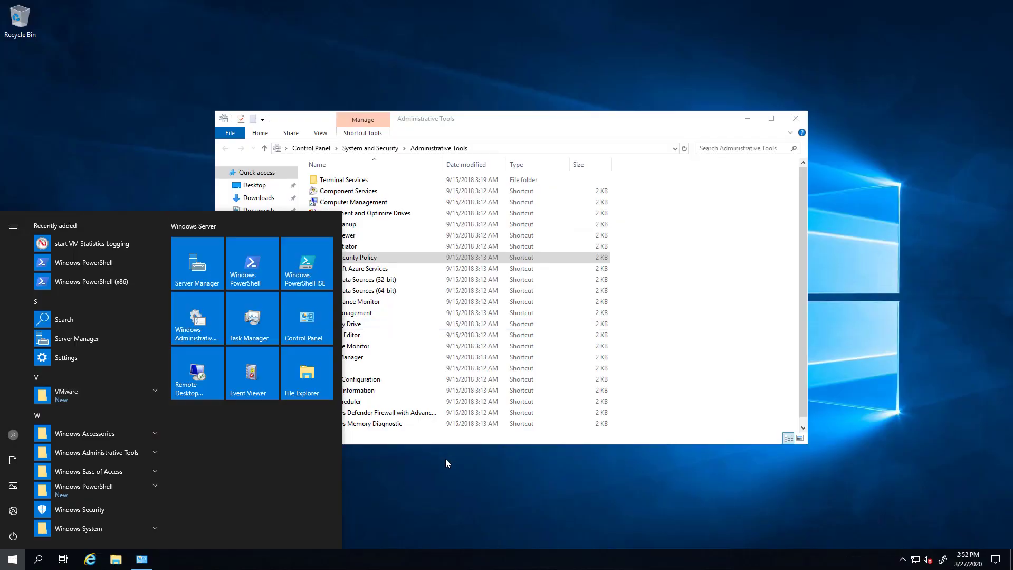
left_click(446, 466)
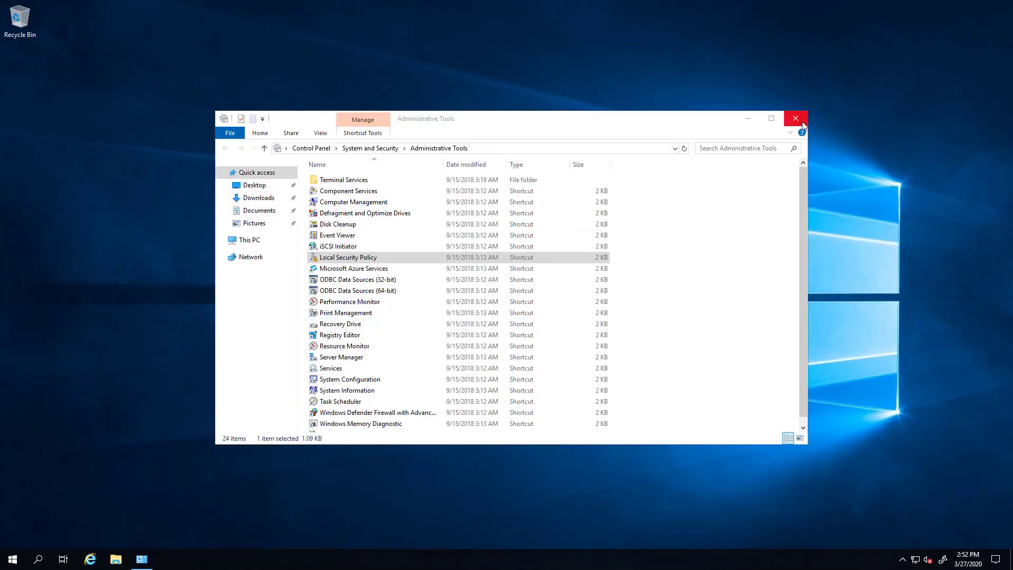
key("alt+F4")
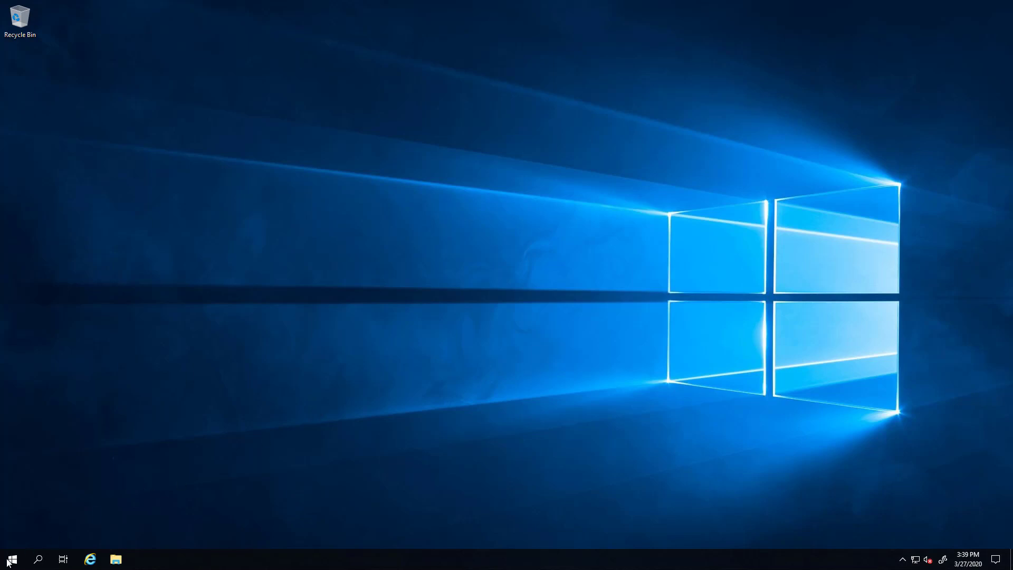
Launch Server Manager, dismiss the Windows Admin Center pop-up, and choose Add roles and features.
left_click(12, 560)
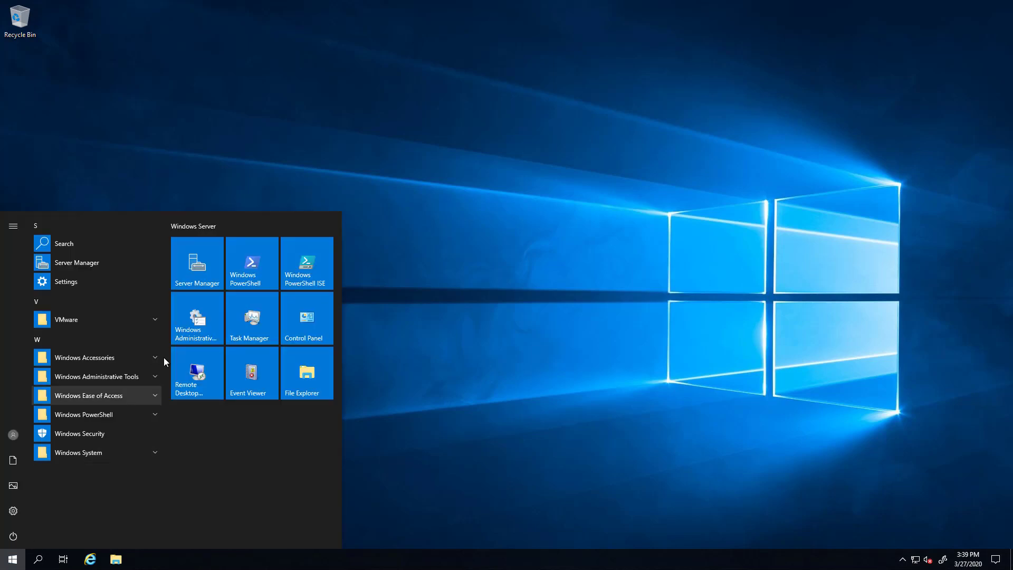
left_click(196, 262)
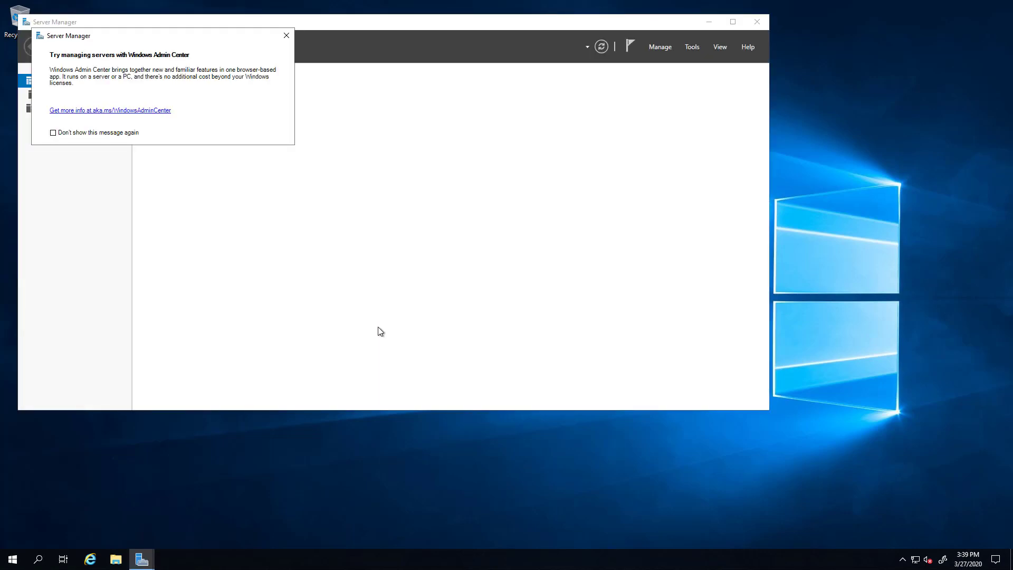
left_click(286, 35)
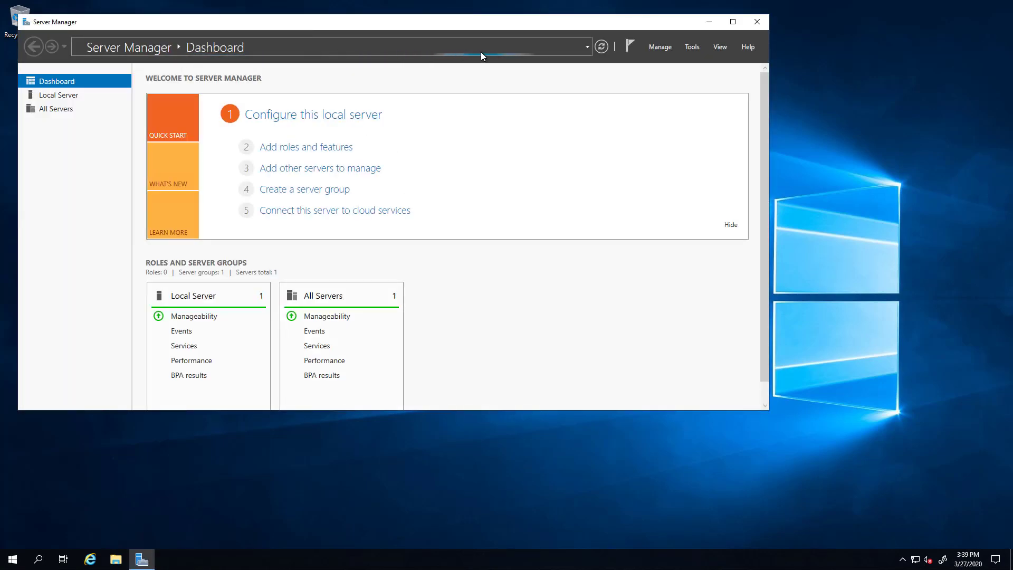
left_click(295, 150)
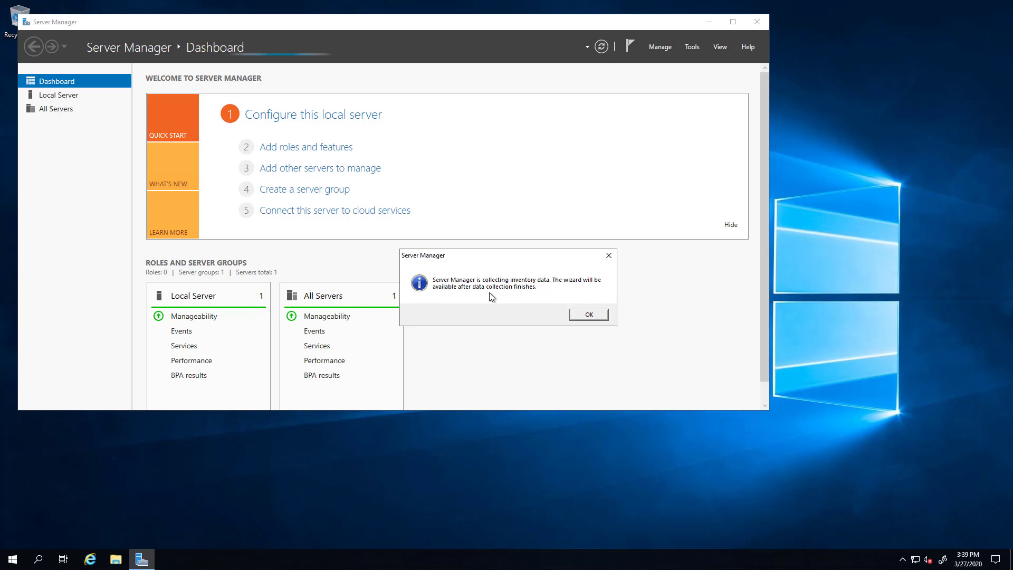
Start the Add Roles and Features Wizard with role-based installation on the local server.
left_click(587, 316)
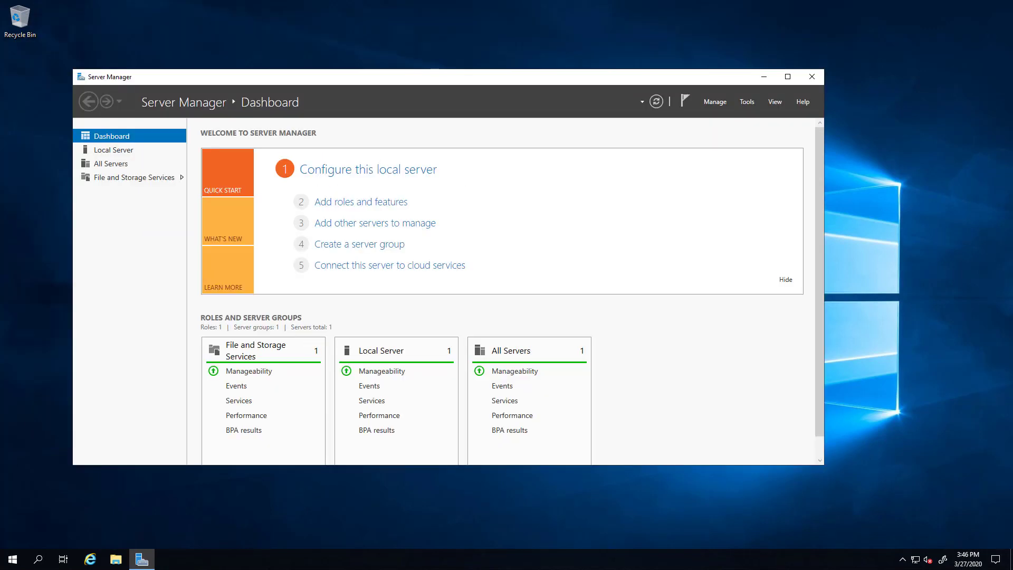
left_click(357, 205)
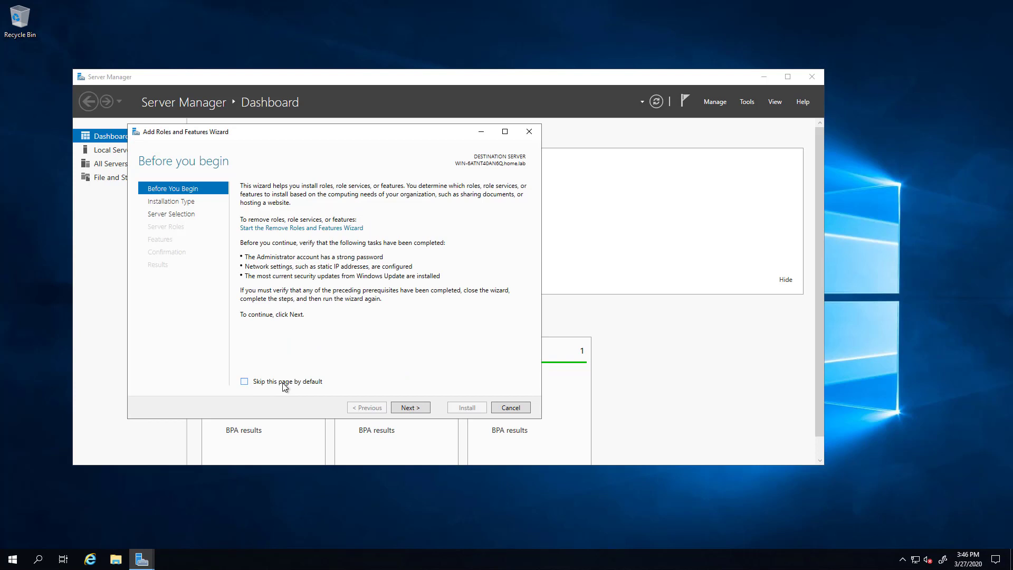
left_click(420, 411)
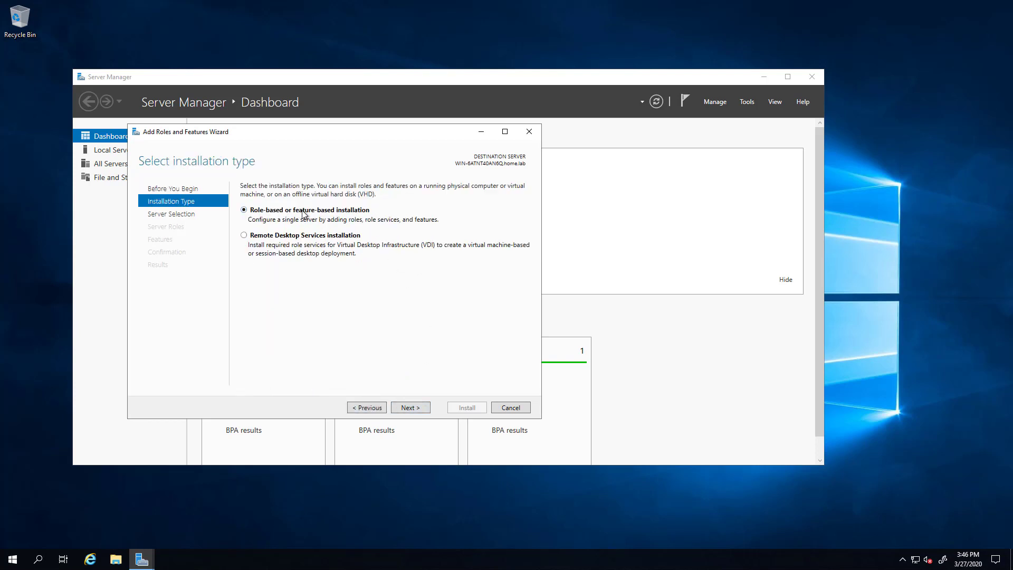
left_click(417, 409)
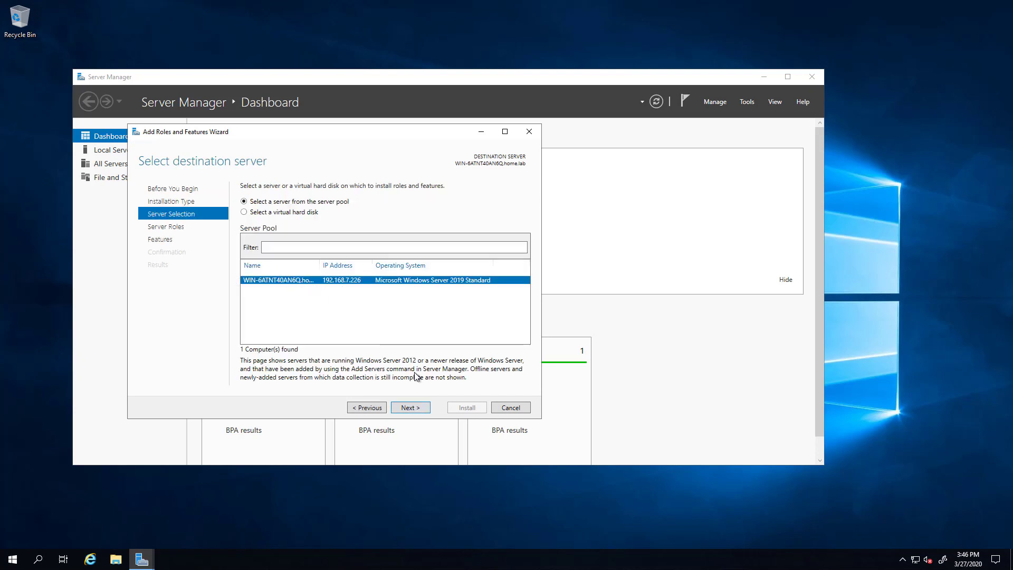
left_click(413, 408)
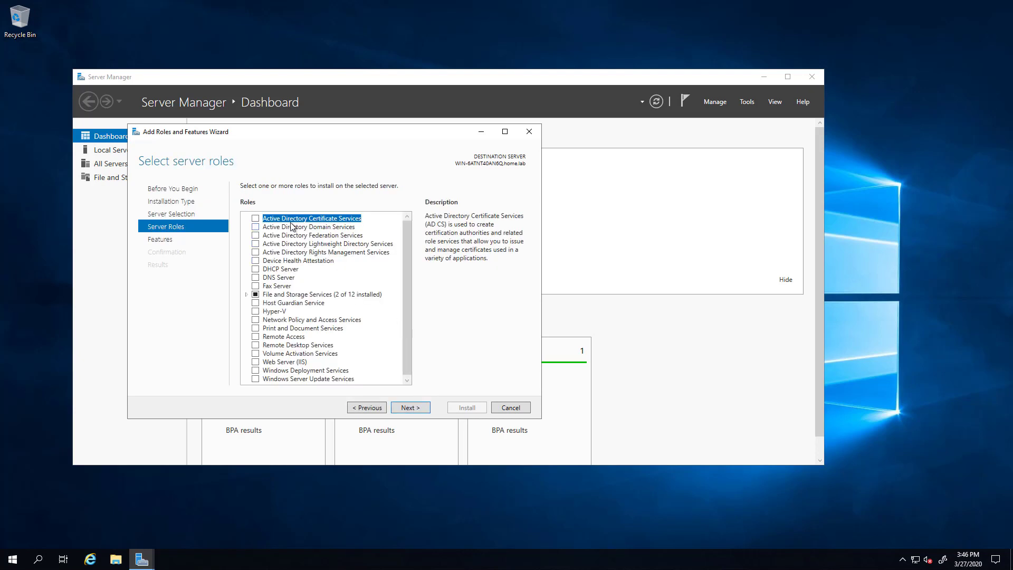
Select Active Directory Domain Services with its management tools, keeping default features.
left_click(259, 227)
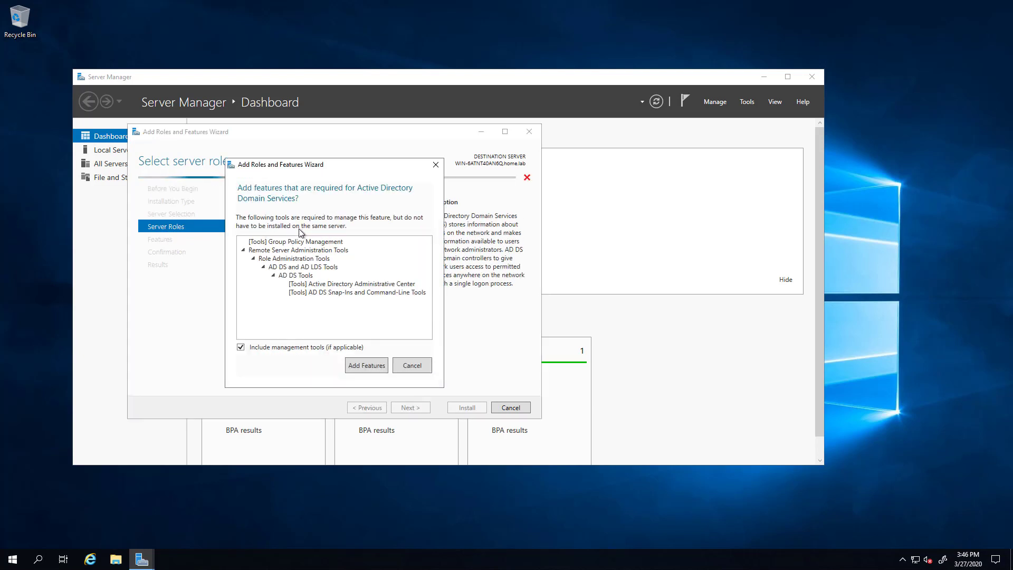
left_click(378, 366)
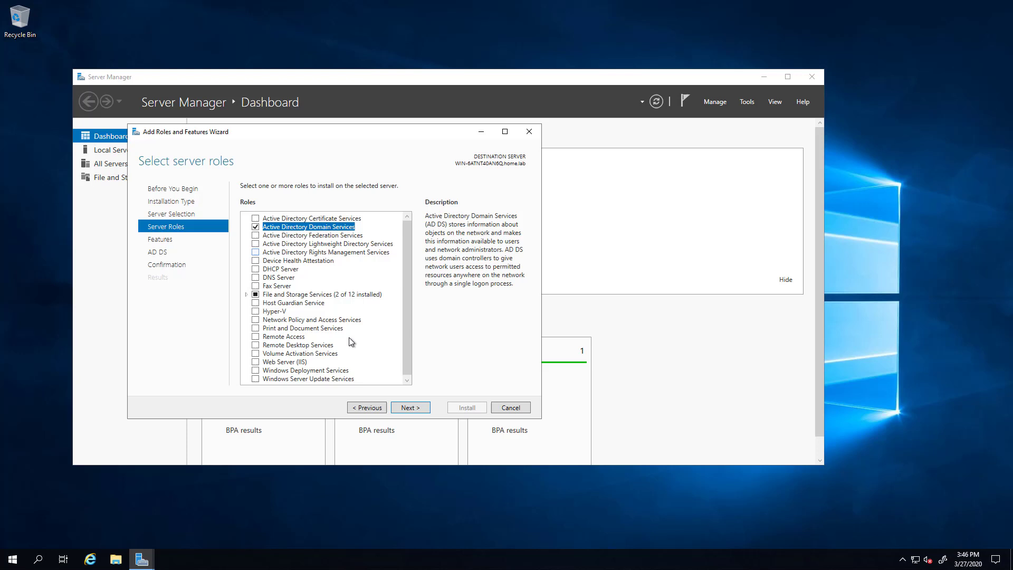
left_click(414, 408)
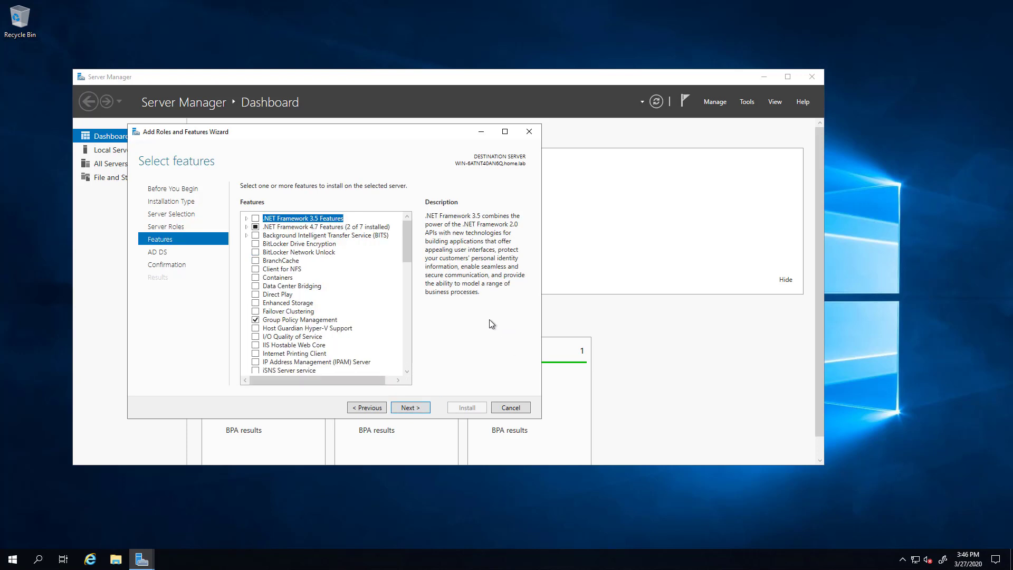
left_click(422, 409)
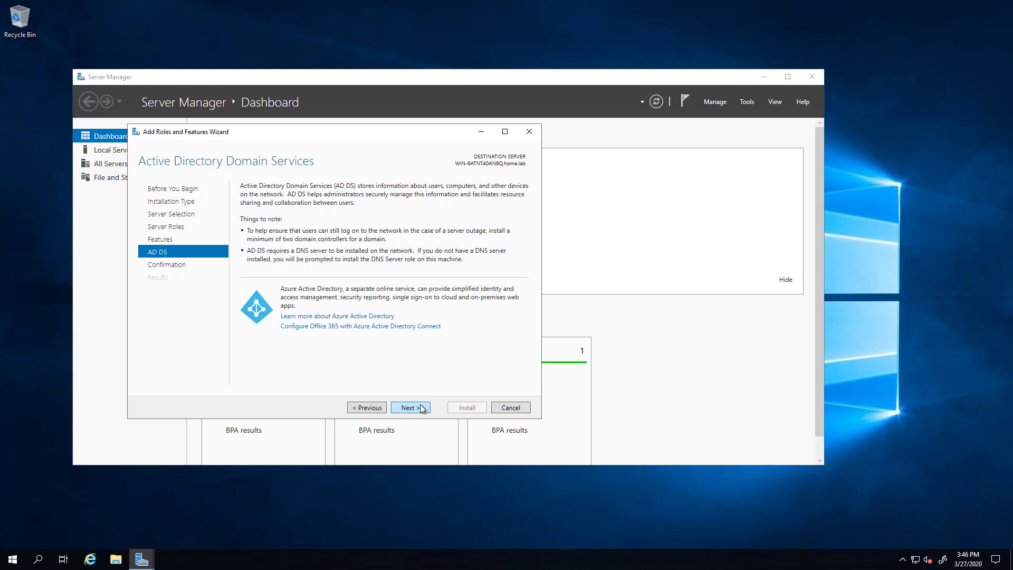
left_click(422, 409)
Allow automatic restarts and install the AD DS role.
left_click(244, 201)
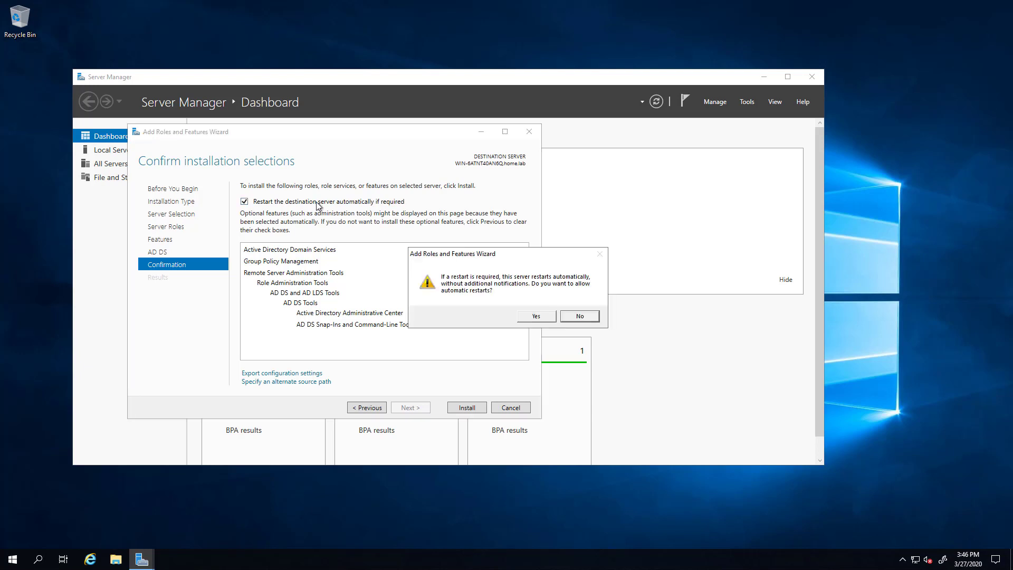
left_click(534, 314)
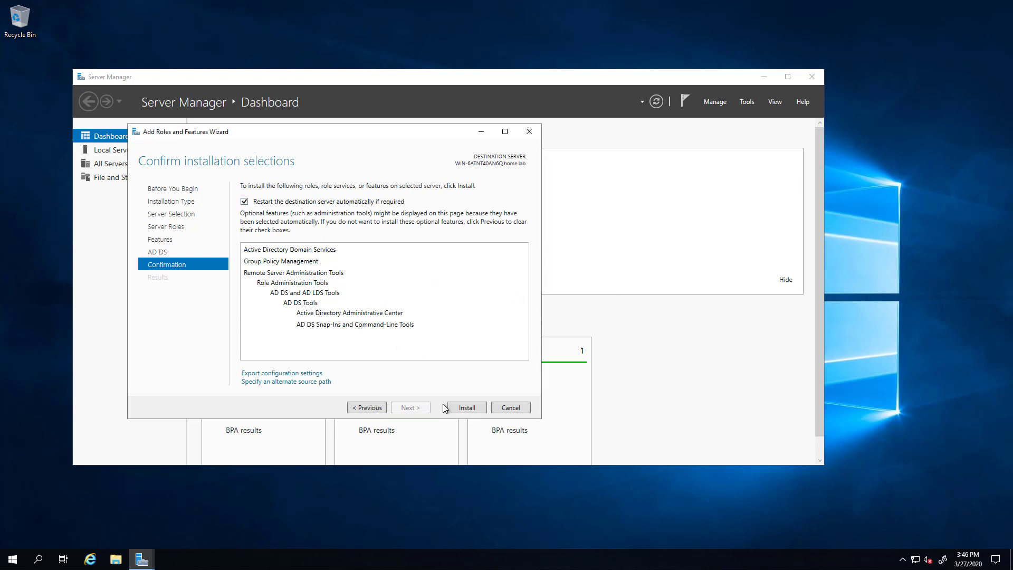
left_click(463, 410)
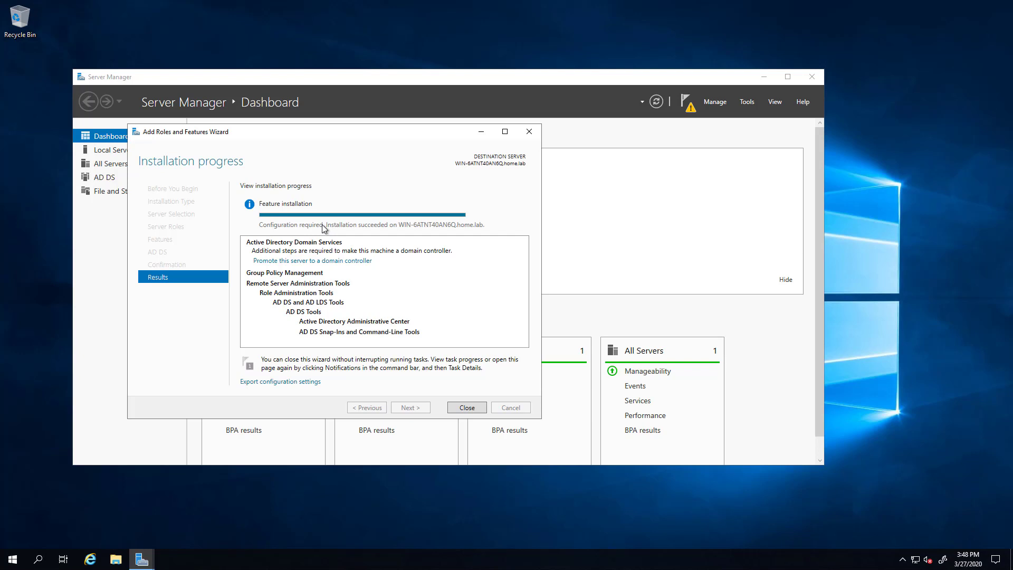
Start domain controller promotion, adding a new forest with root domain pkinane.com.
left_click(312, 260)
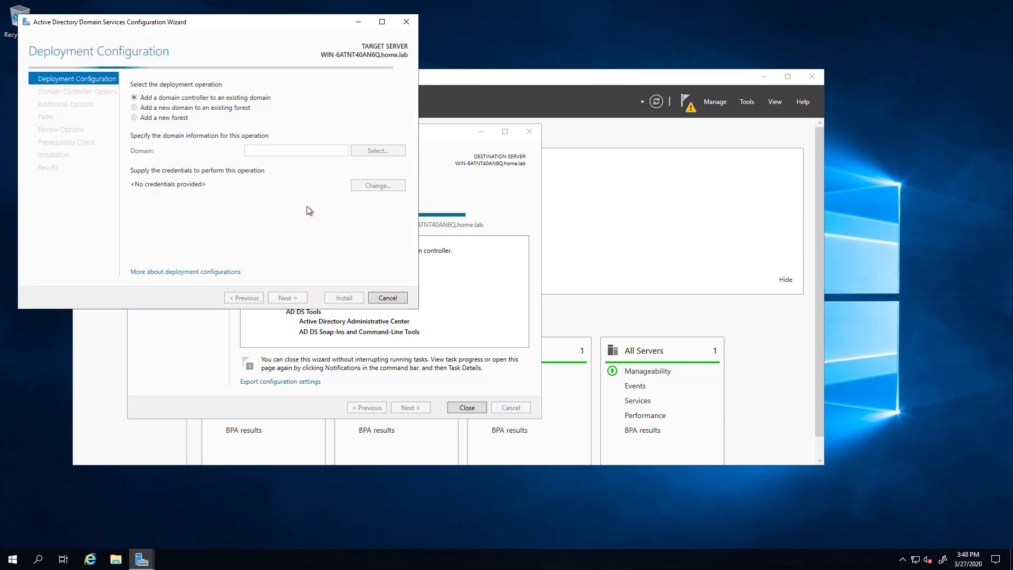
left_click(134, 119)
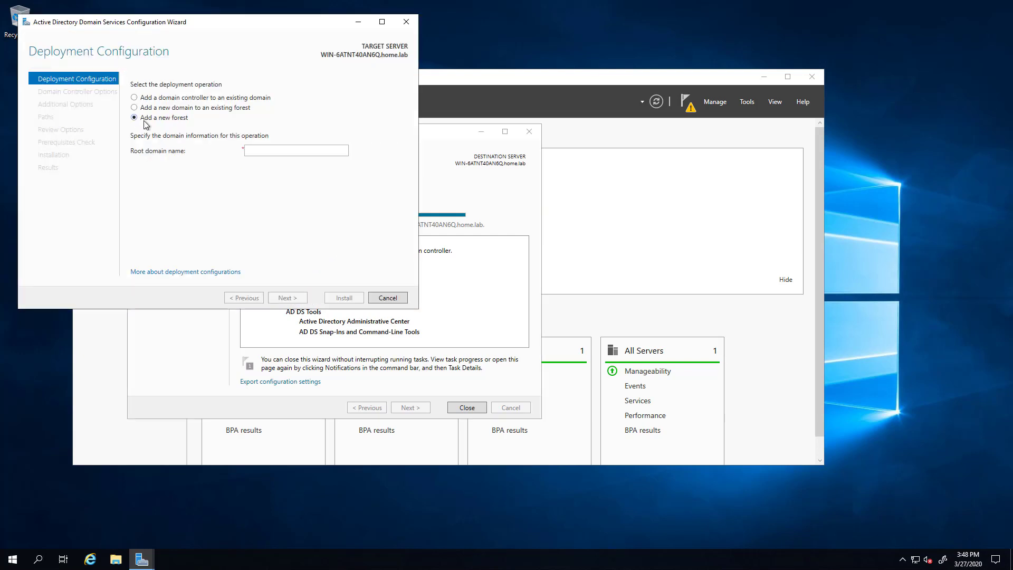
left_click(264, 151)
type("pkiname.com")
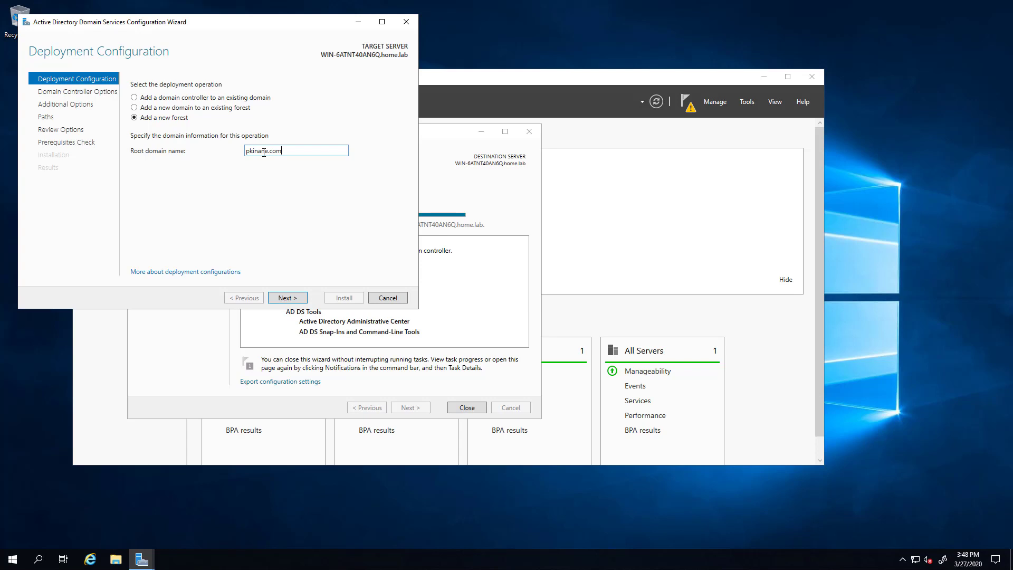
left_click(304, 297)
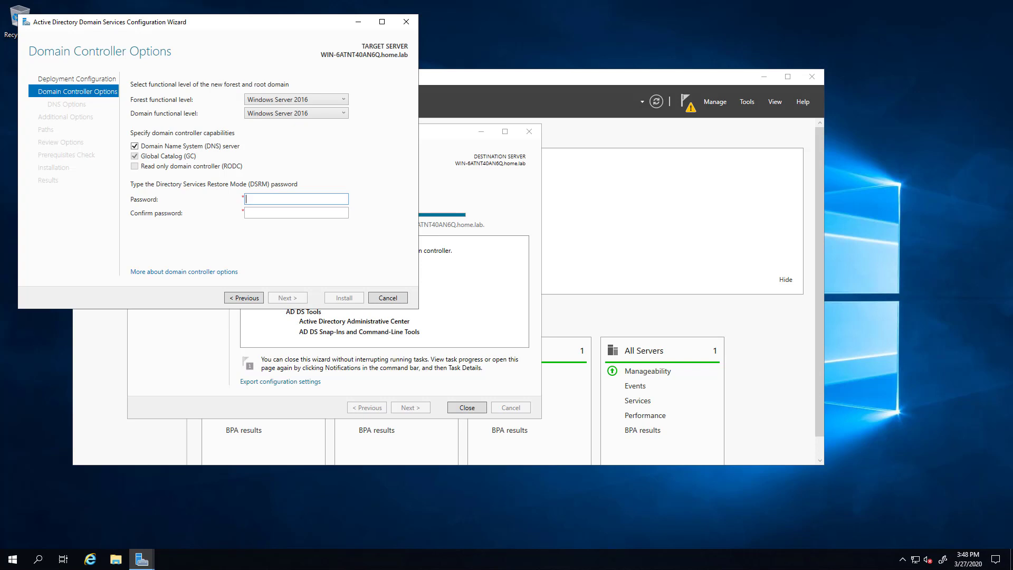
Enter the DSRM password, acknowledge the DNS delegation warning, and accept NetBIOS name PKINANE.
key("ctrl+v")
key("Tab")
key("ctrl+v")
left_click(281, 298)
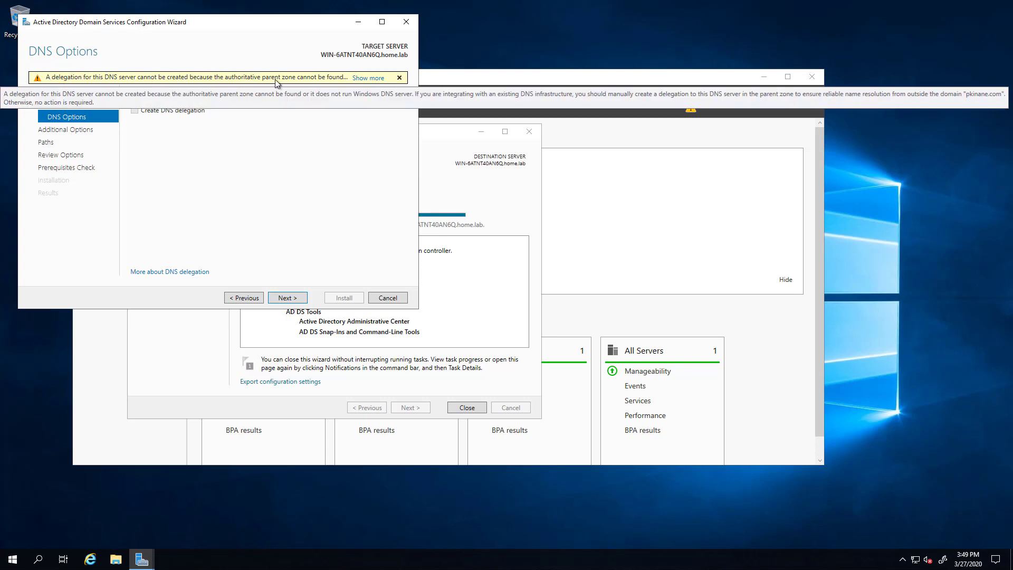
left_click(368, 78)
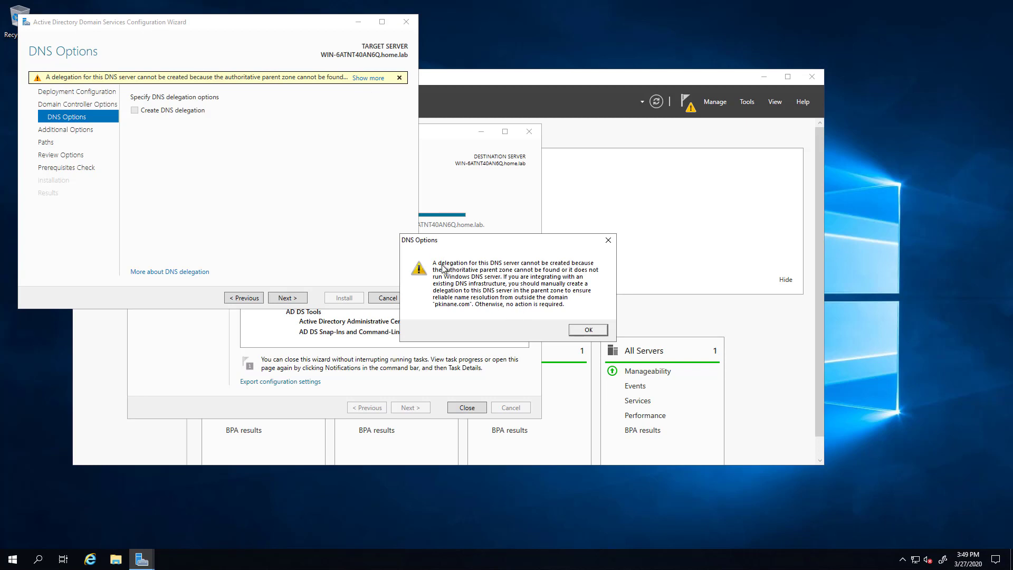
left_click(589, 330)
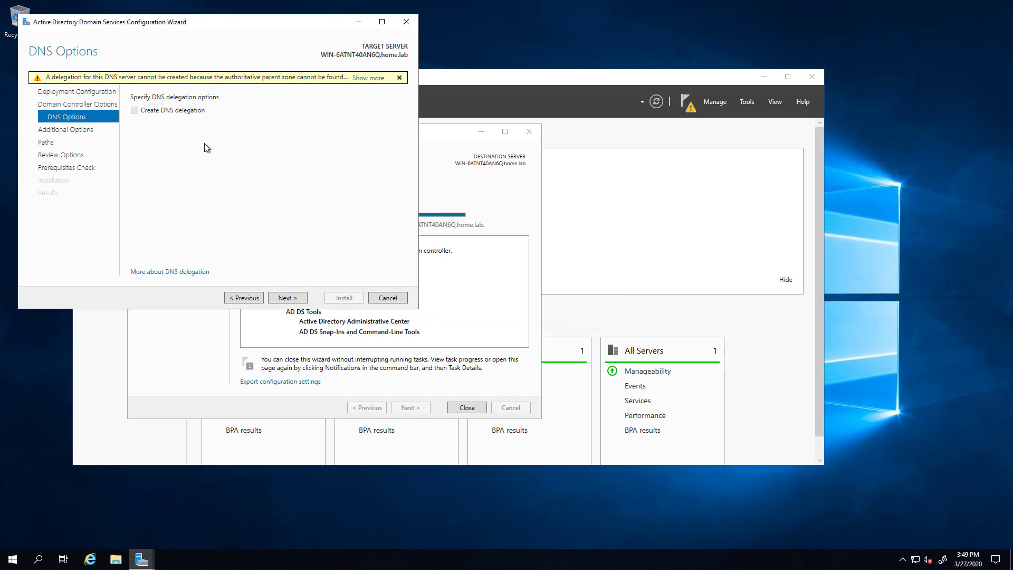
left_click(287, 298)
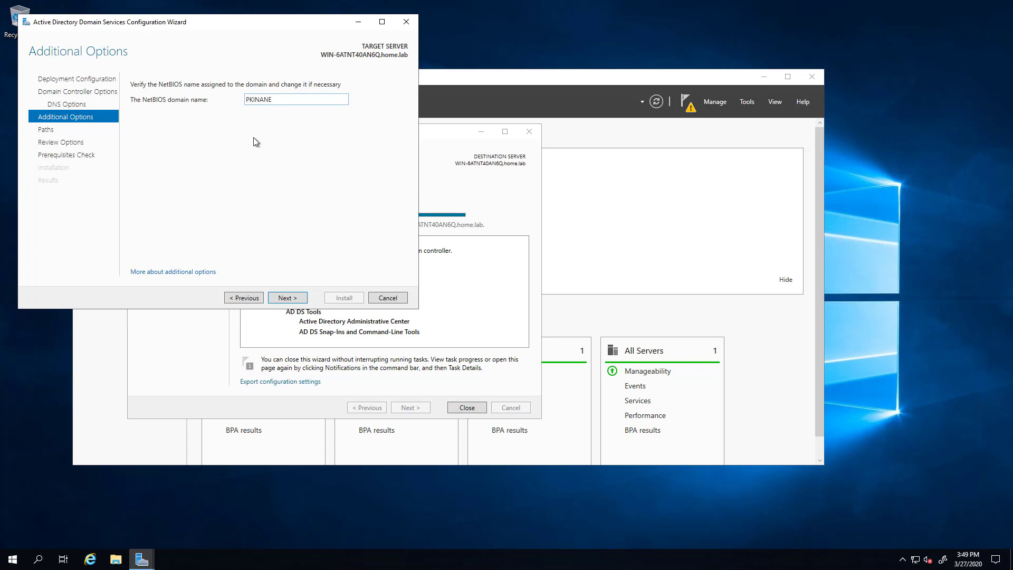
left_click(295, 298)
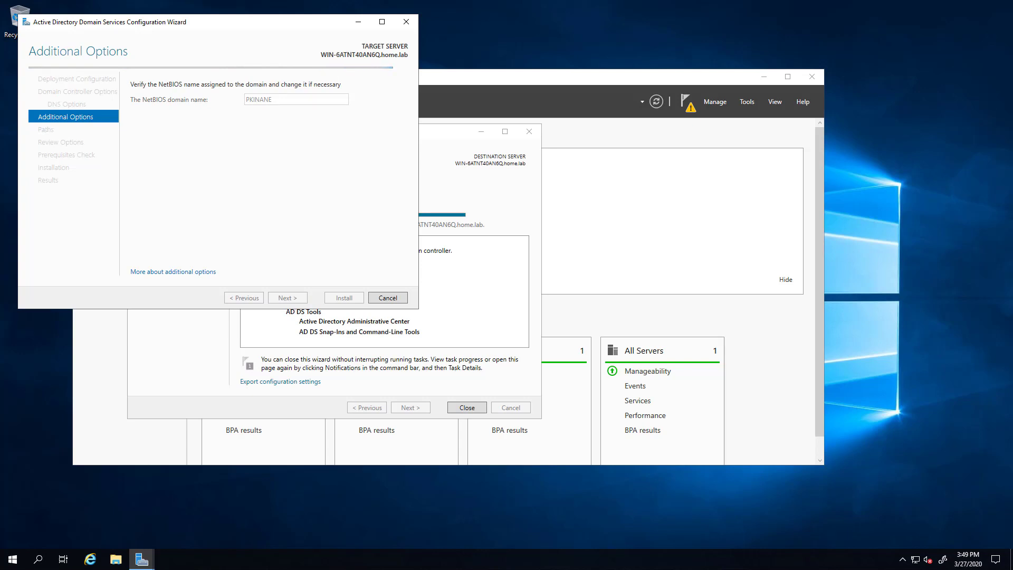
Review the options, pass the prerequisites check, install, and close the sign-out notice.
left_click(295, 298)
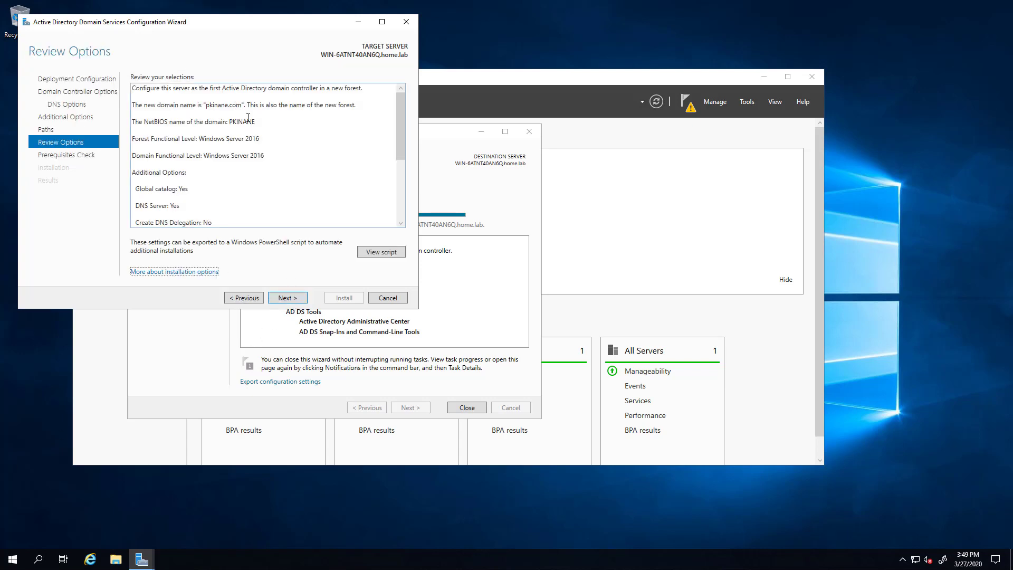
scroll(258, 163, "down", 3)
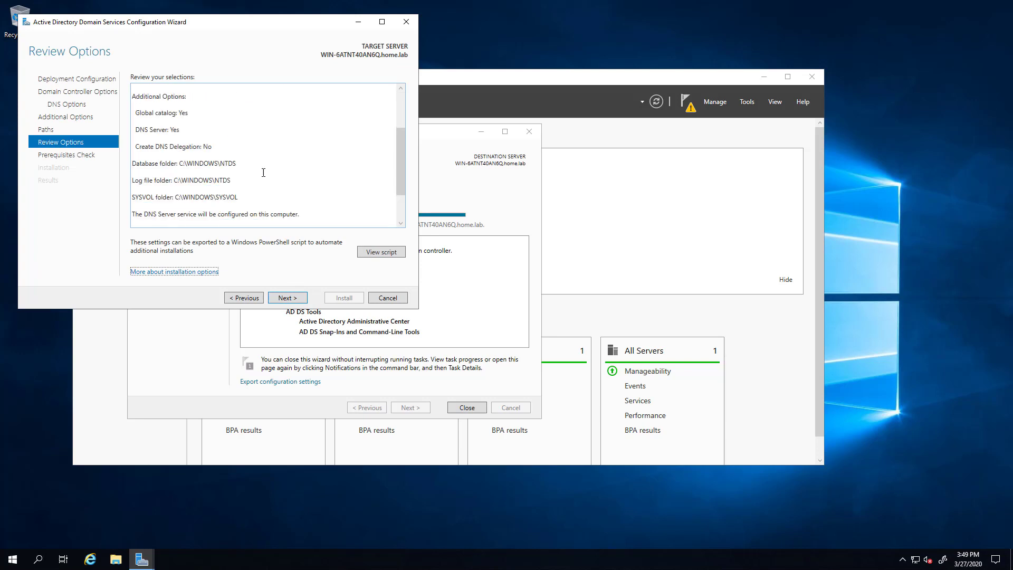
left_click(288, 298)
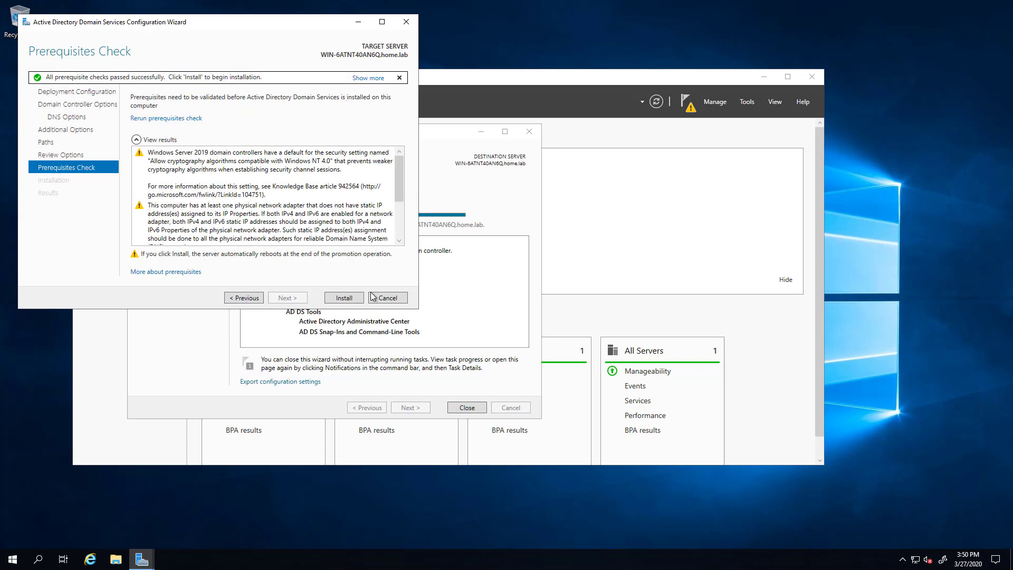
left_click(342, 298)
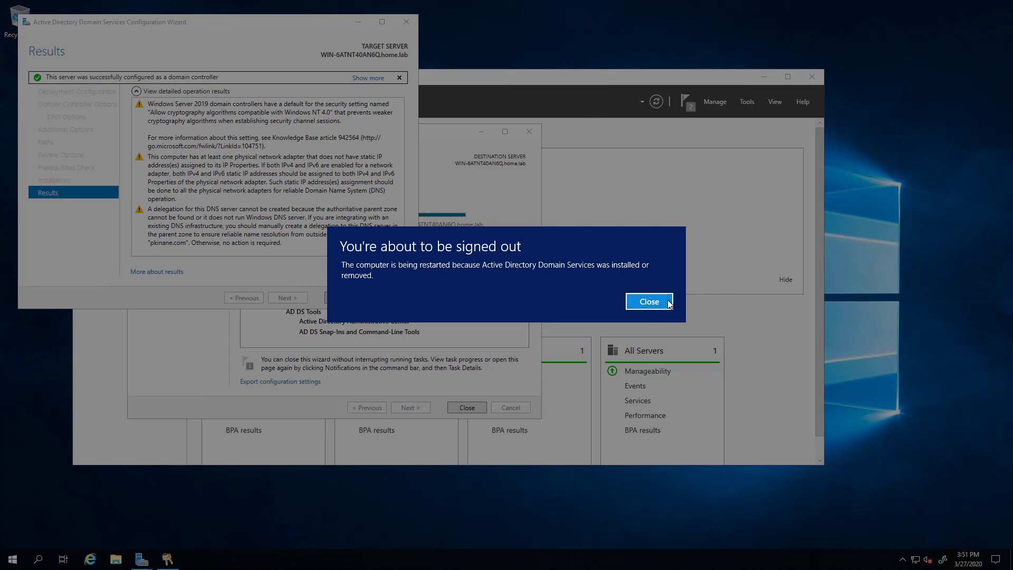
left_click(649, 301)
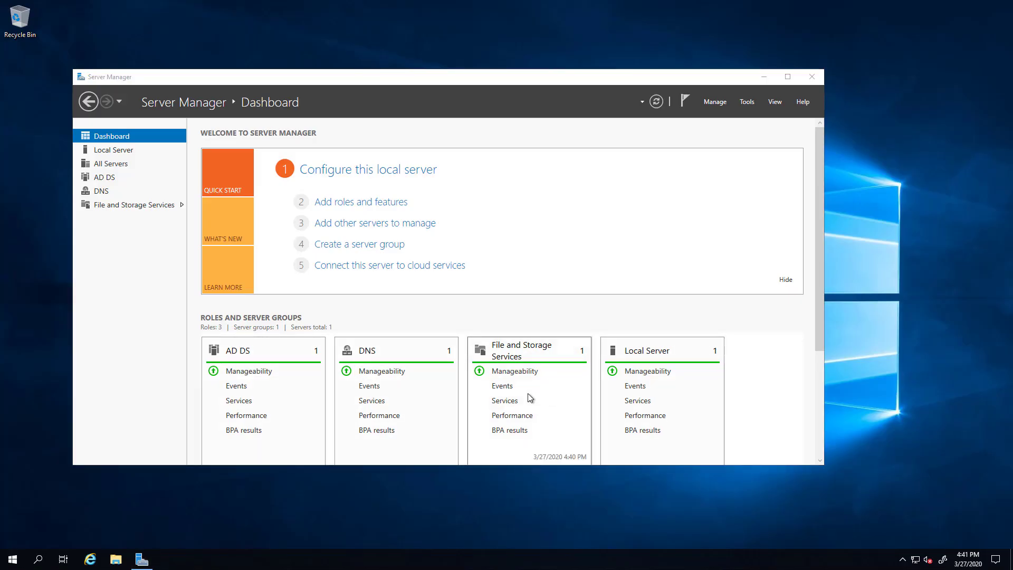
Search Start for 'this pc' and open This PC's Properties.
left_click(13, 560)
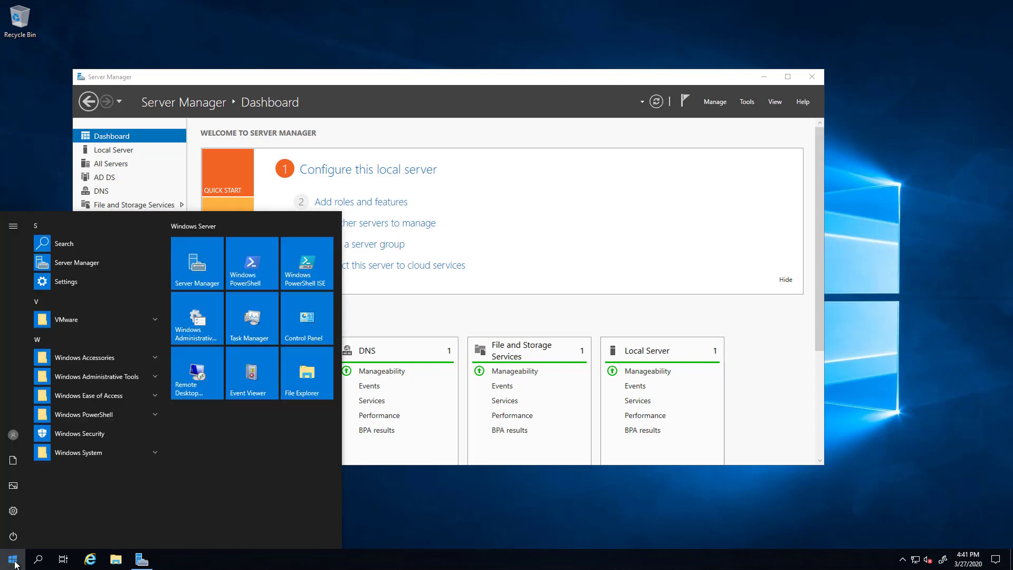
type("this pc")
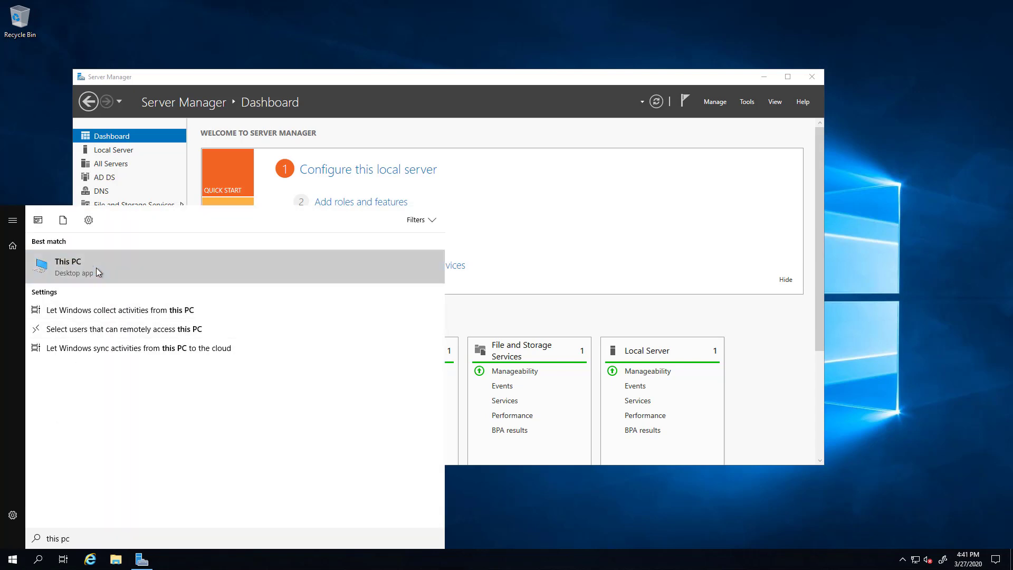
right_click(97, 271)
left_click(132, 348)
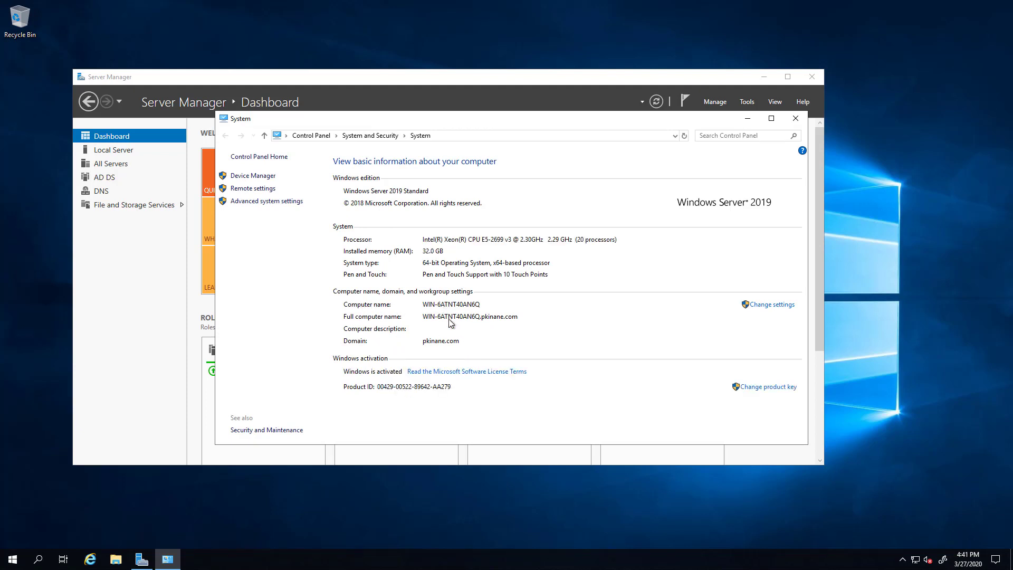
Rename the computer to win2019, acknowledging the rename and restart warnings.
left_click(772, 305)
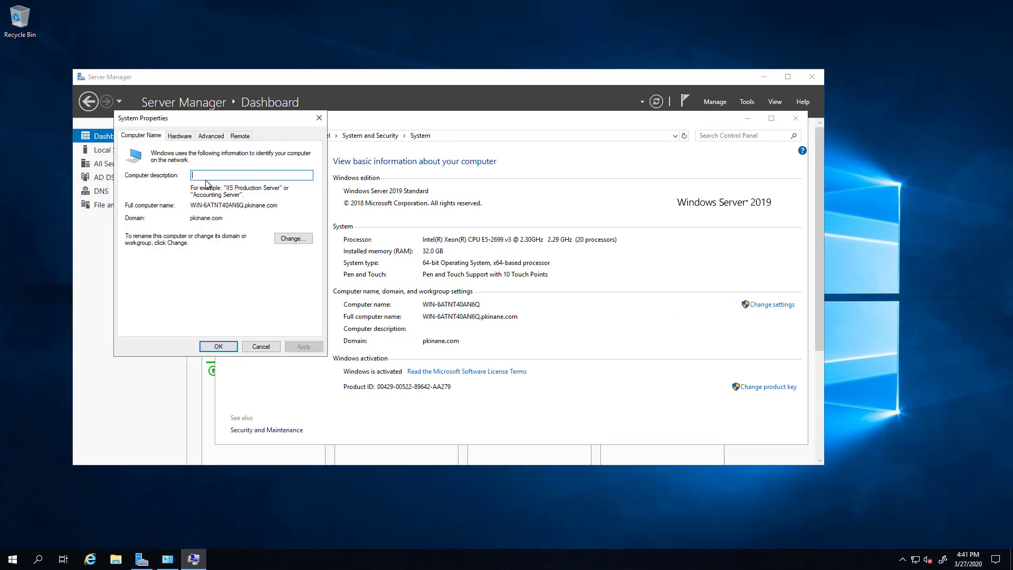
left_click(290, 239)
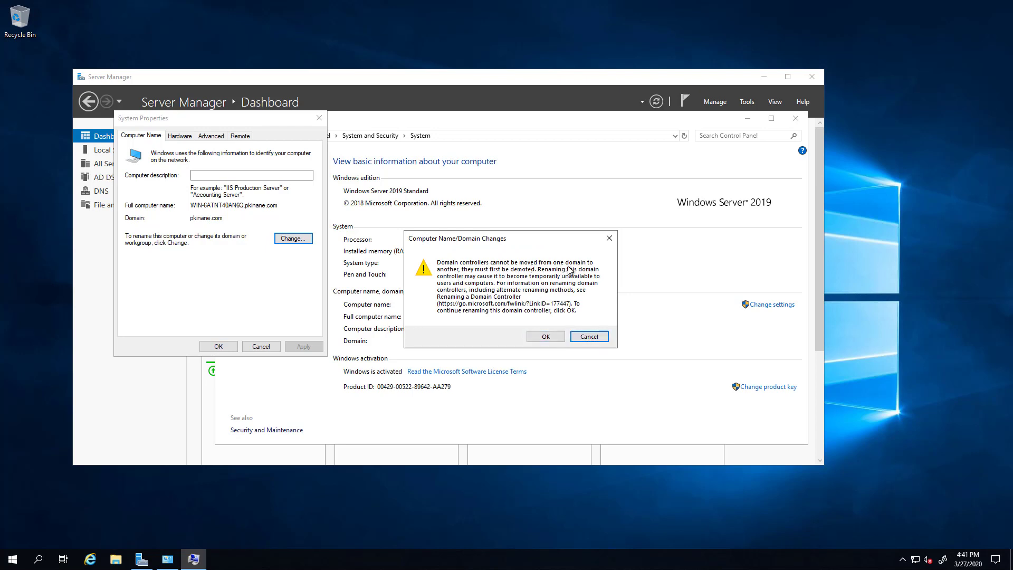
left_click(546, 336)
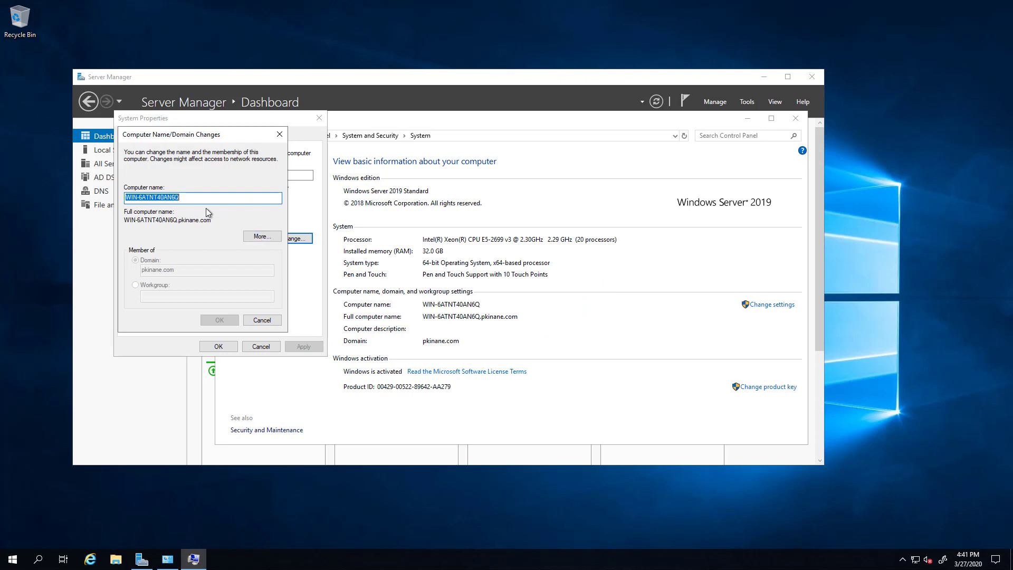
type("win")
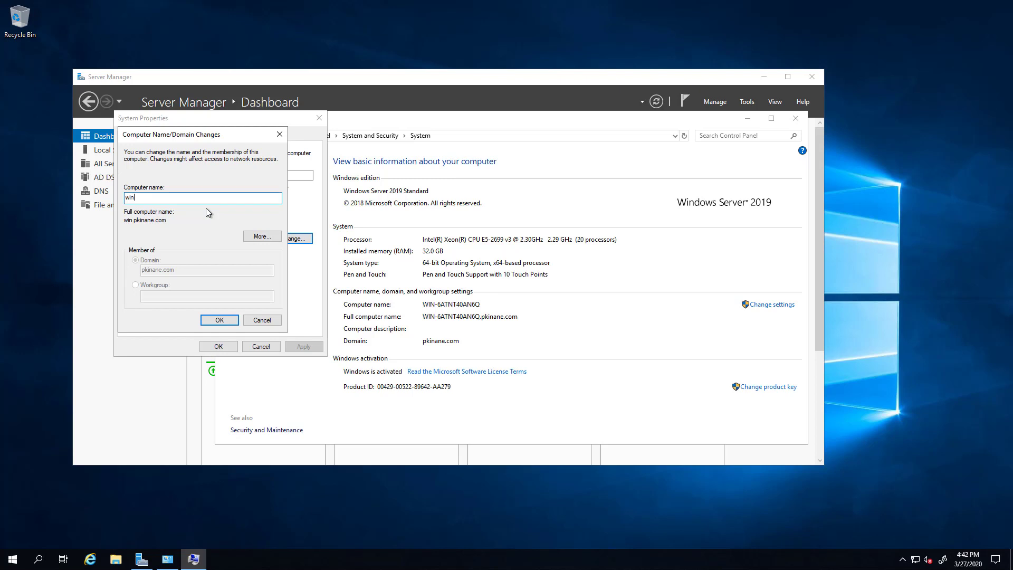
type("2019")
left_click(220, 320)
left_click(572, 294)
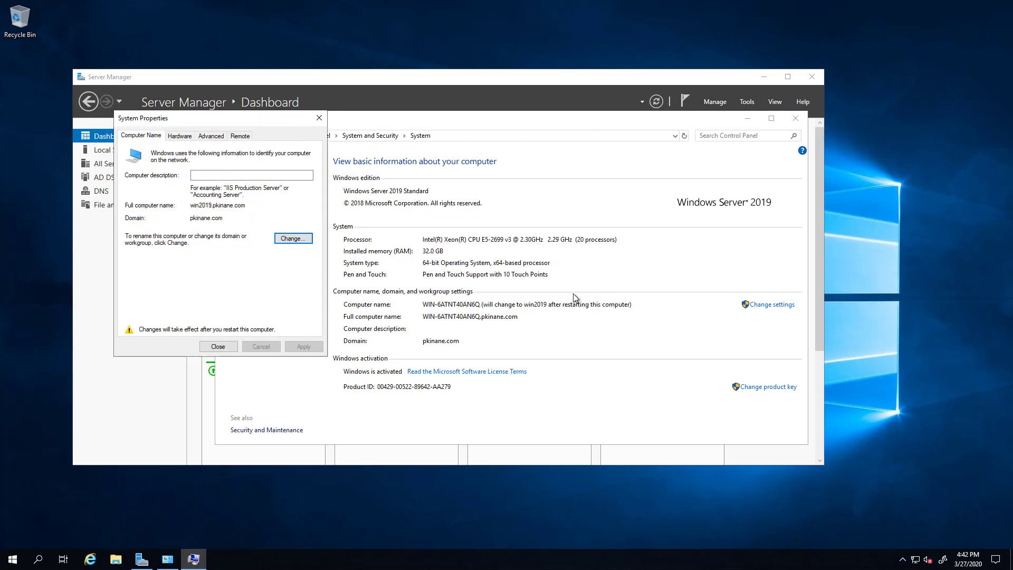
Close System Properties, the System window and Server Manager.
left_click(218, 347)
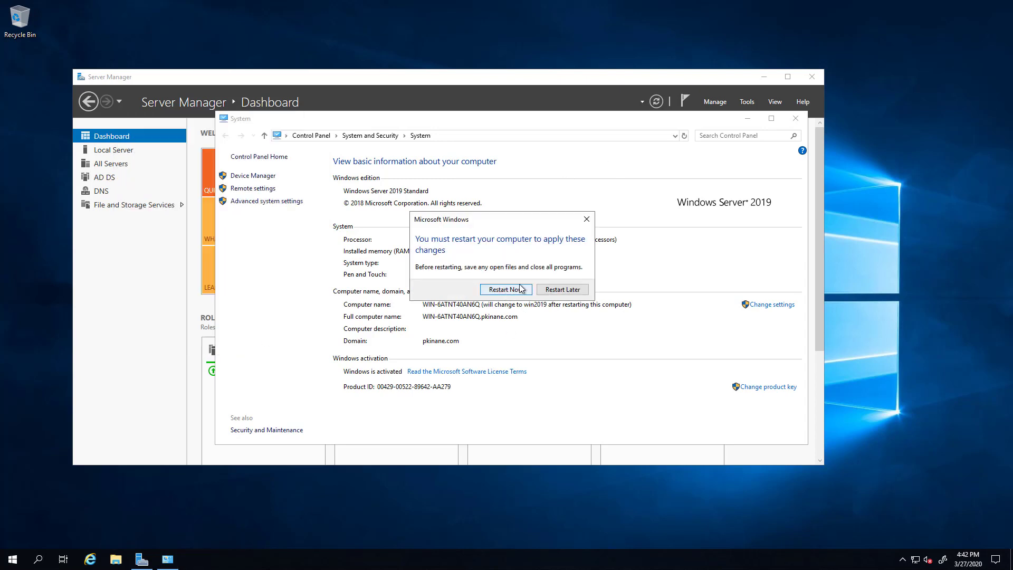
left_click(795, 118)
left_click(811, 76)
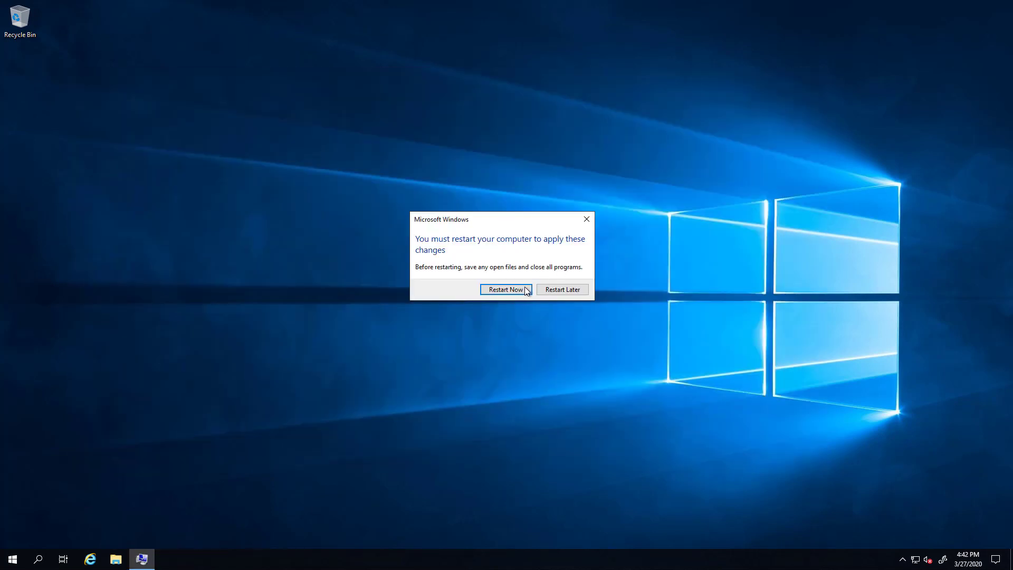
Restart the Windows Server VM immediately to apply the pending changes.
left_click(524, 289)
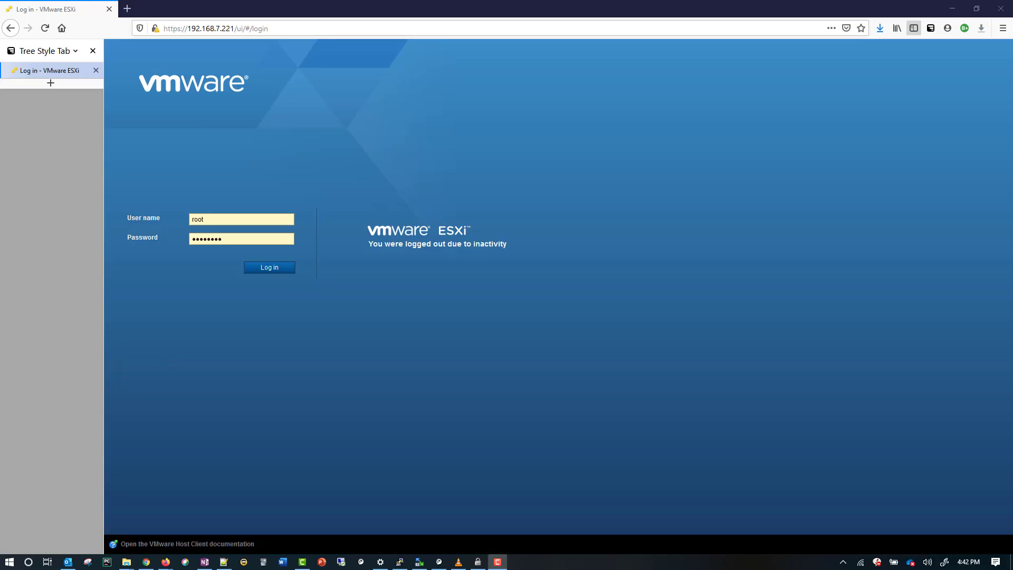